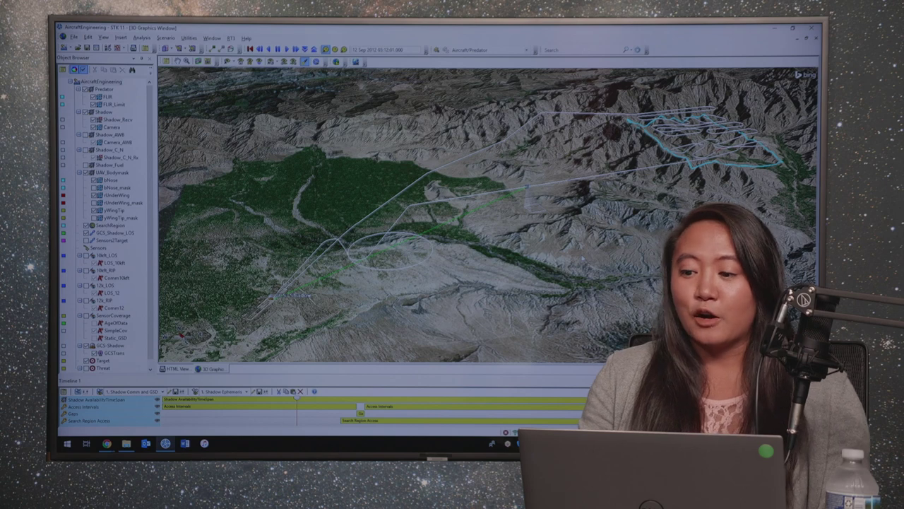
Step: Switch to Chrome, open the Example STK Scenarios page in AGI Support's Supporting STK Data, and look through the available scenarios
key(alt+Tab)
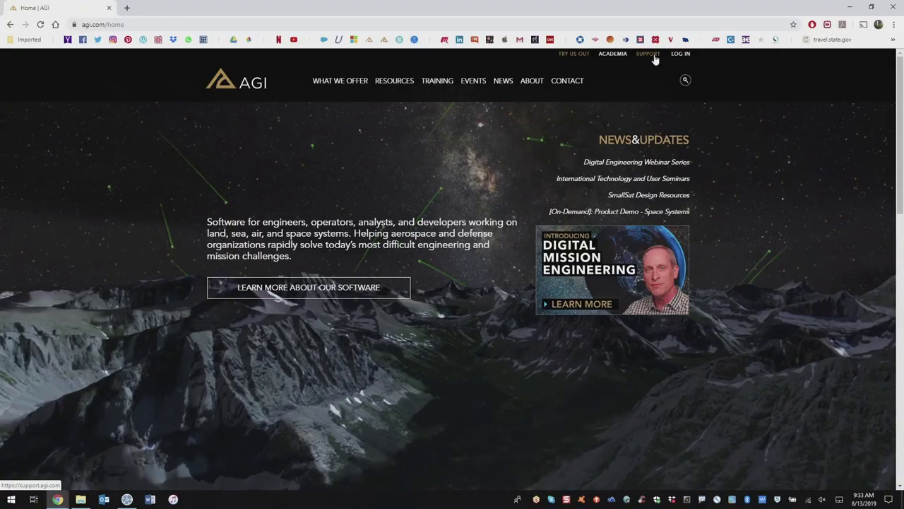
click(604, 71)
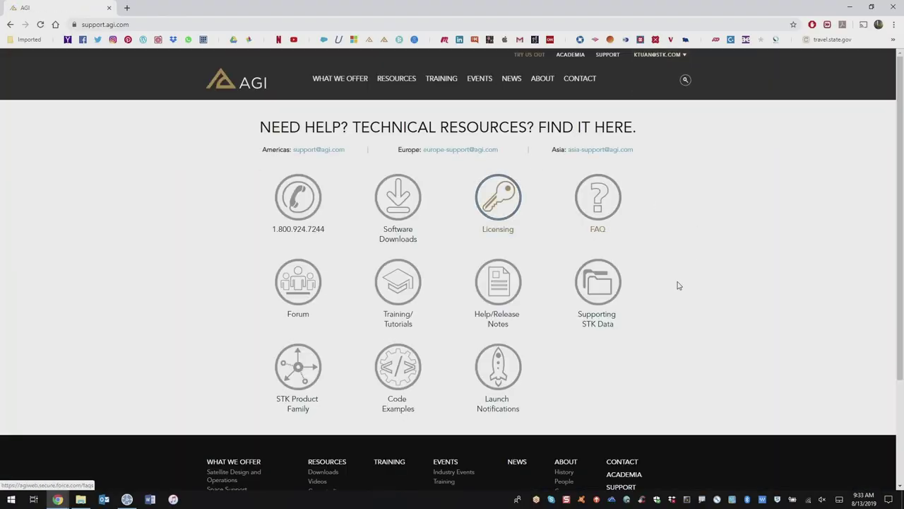
click(599, 319)
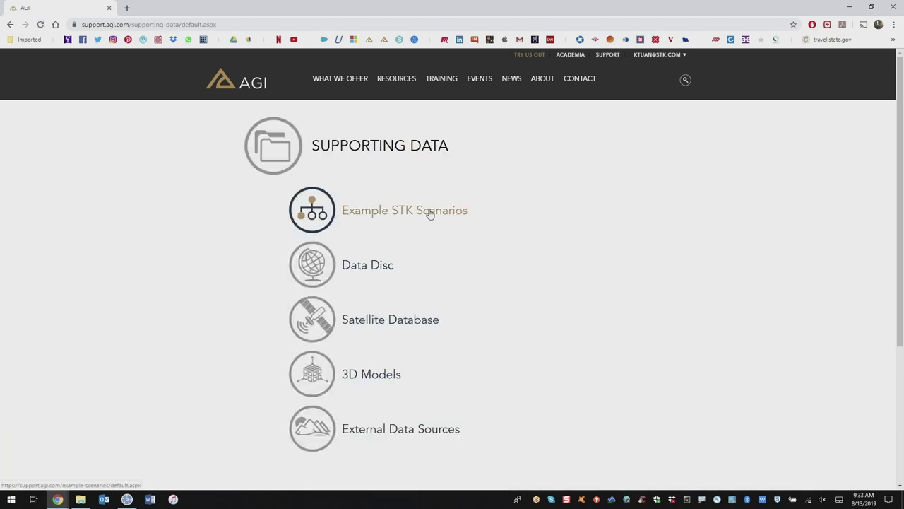
click(426, 216)
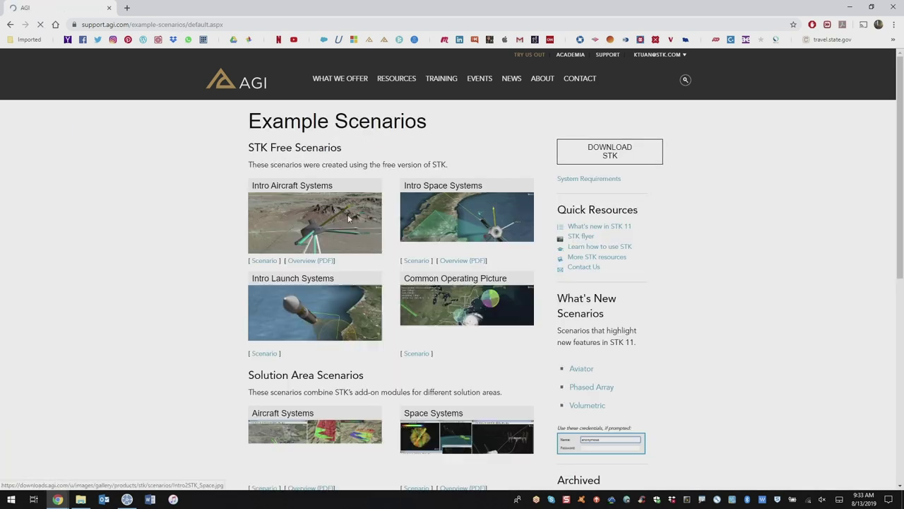
scroll(178, 245, down, 1)
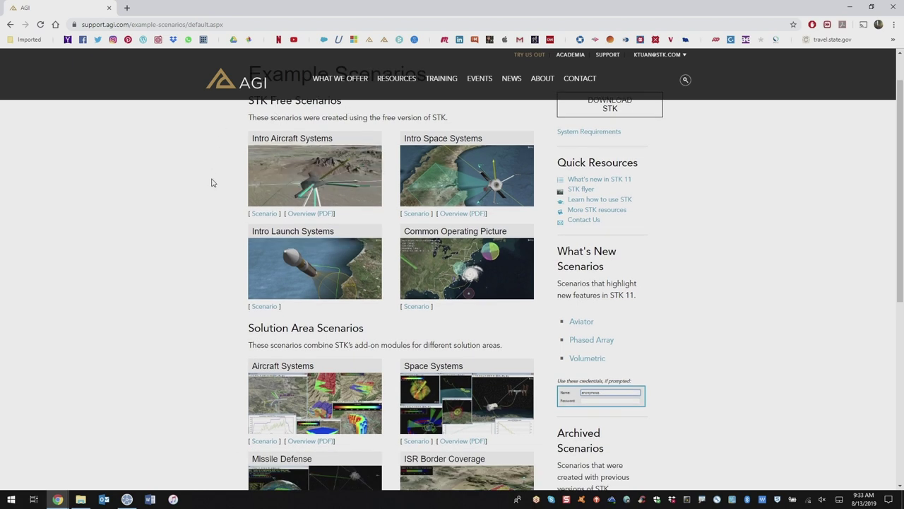
scroll(210, 181, down, 1)
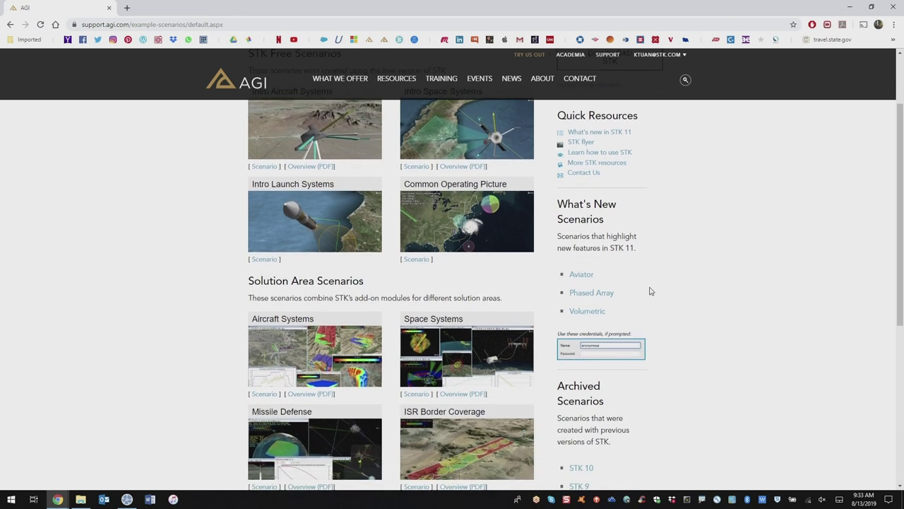
scroll(202, 298, down, 3)
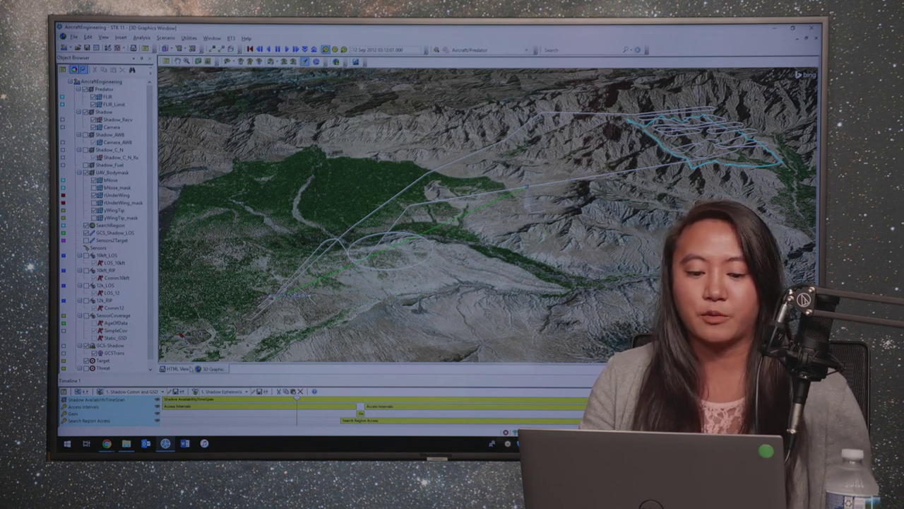
Step: Switch to STK's HTML Viewer and read the Aircraft Engineering introduction, scenario walkthrough and Shadow UAV ISR Mission sections
click(176, 369)
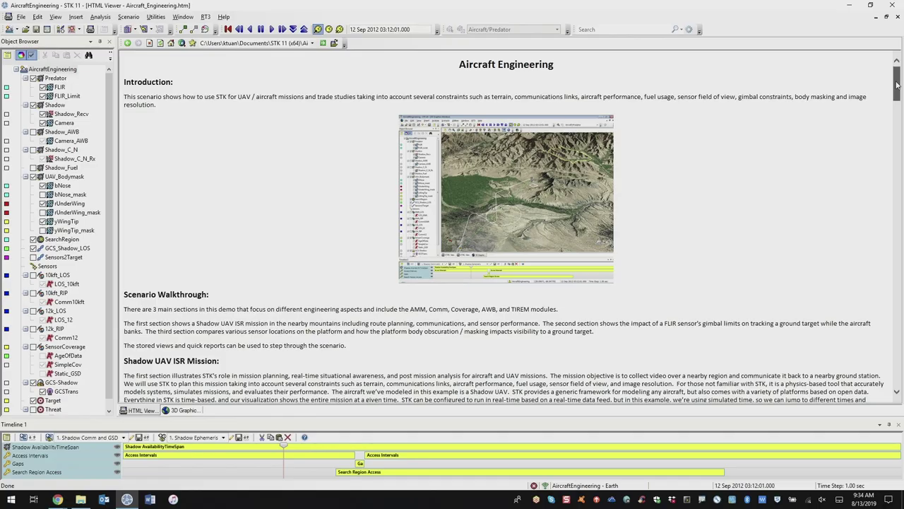
drag(898, 88, 898, 104)
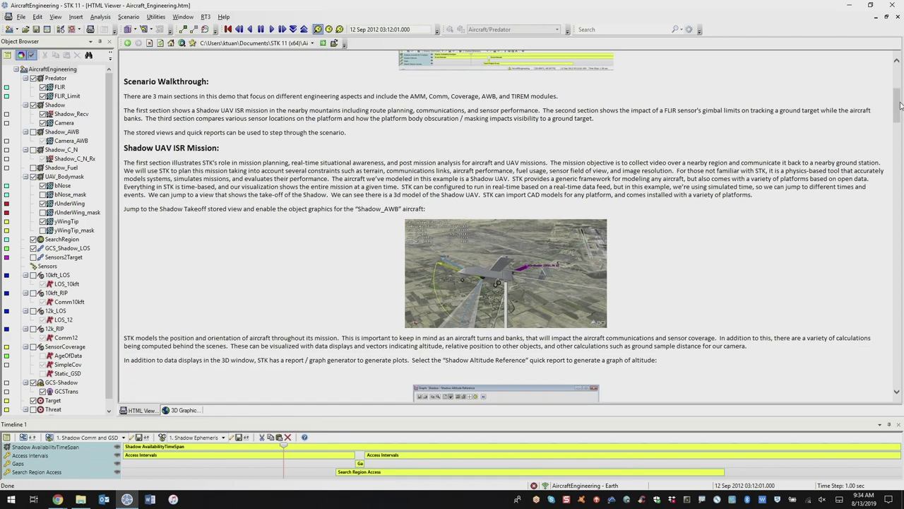
drag(900, 105, 900, 78)
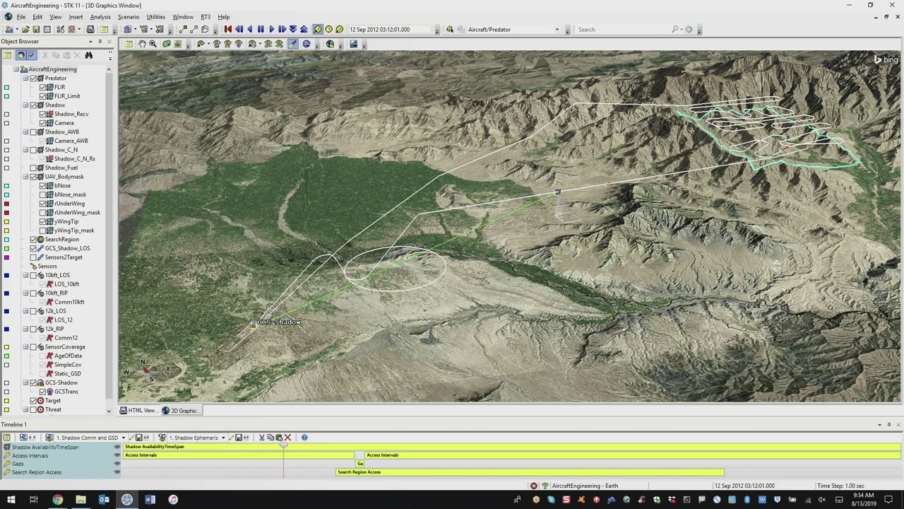
Step: Examine the Shadow's flight route, the search region and the surrounding terrain from different distances and angles in the 3D view
scroll(675, 287, down, 3)
drag(673, 287, 479, 261)
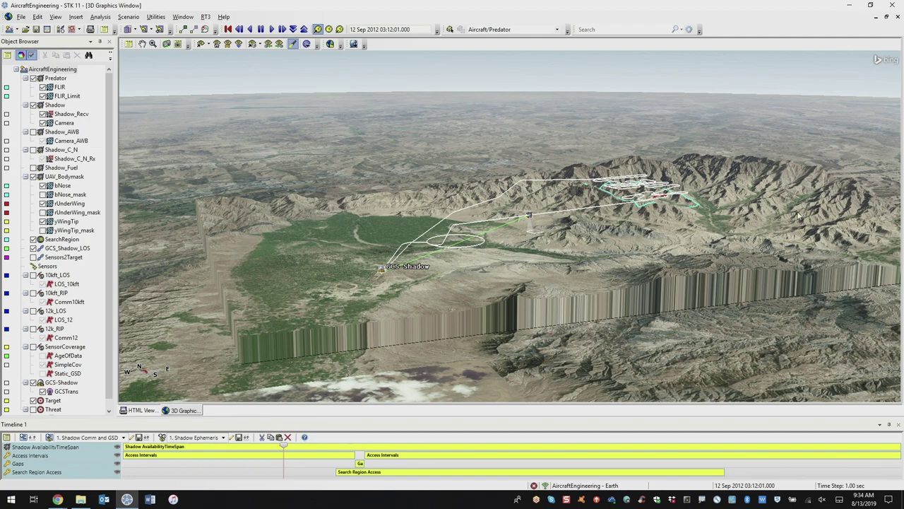
drag(684, 223, 664, 253)
drag(680, 190, 685, 205)
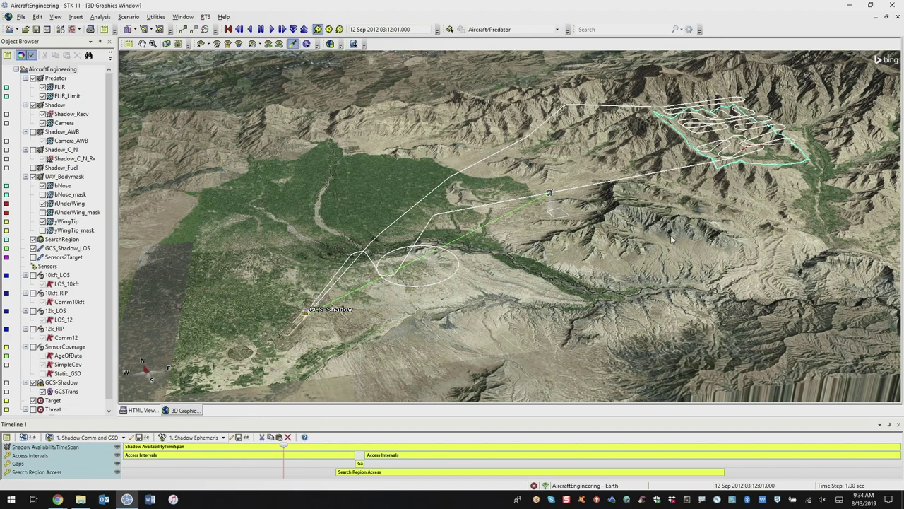
drag(715, 247, 708, 242)
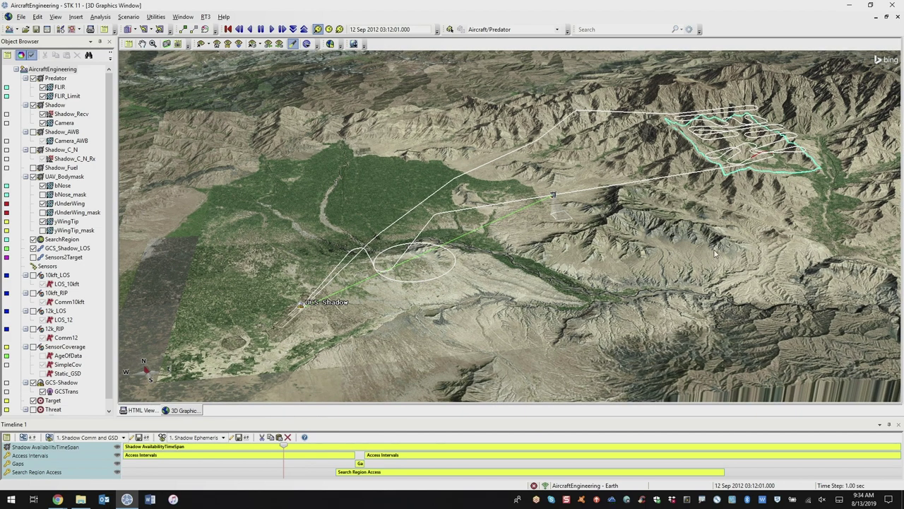
drag(715, 282, 755, 270)
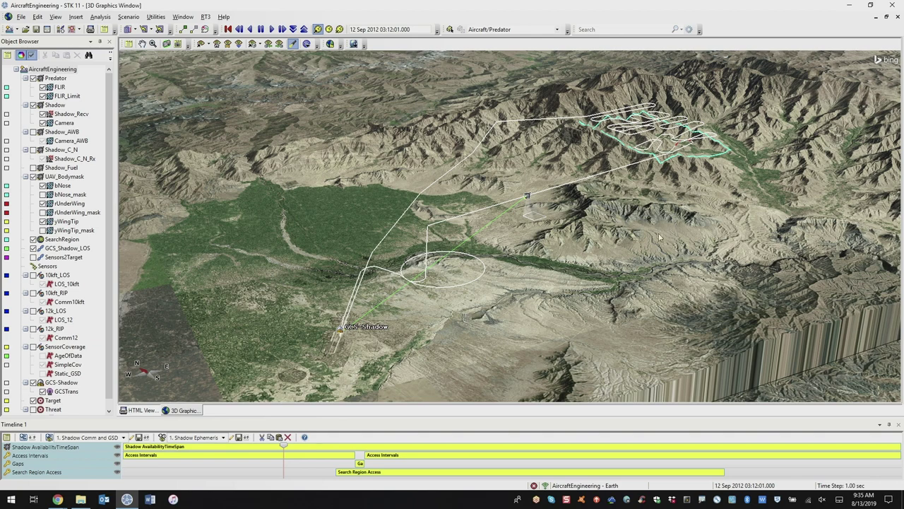
Step: Jump to the stored view "1. Shadow Take Off" and look at the Shadow UAV model up close
click(260, 45)
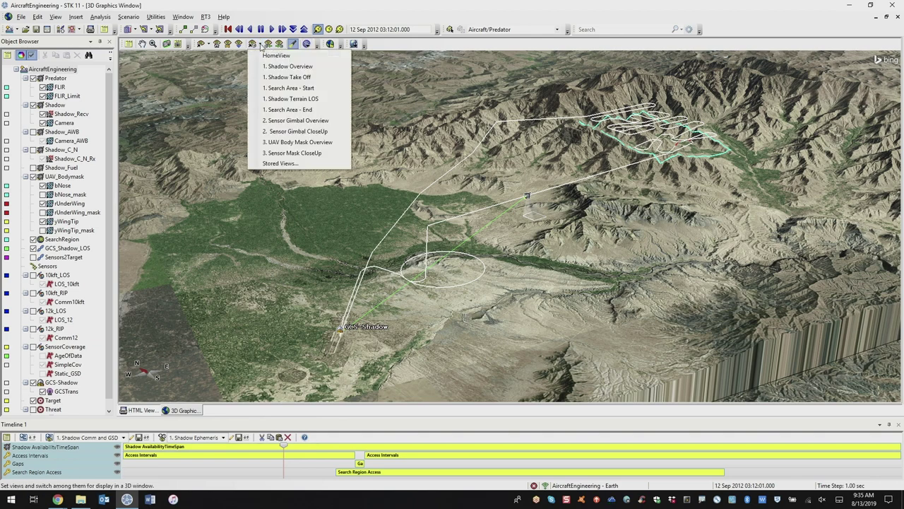
click(300, 77)
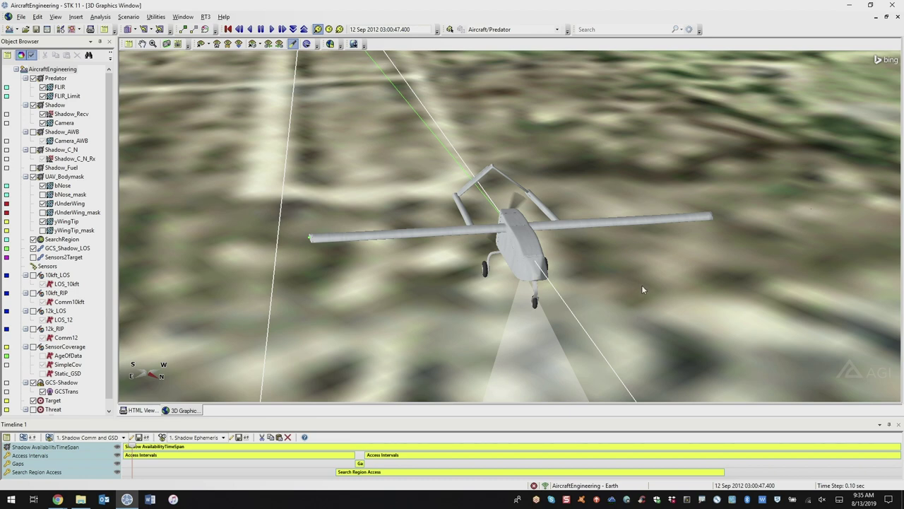
mouse_move(622, 287)
mouse_down()
mouse_move(606, 288)
mouse_move(637, 287)
mouse_up()
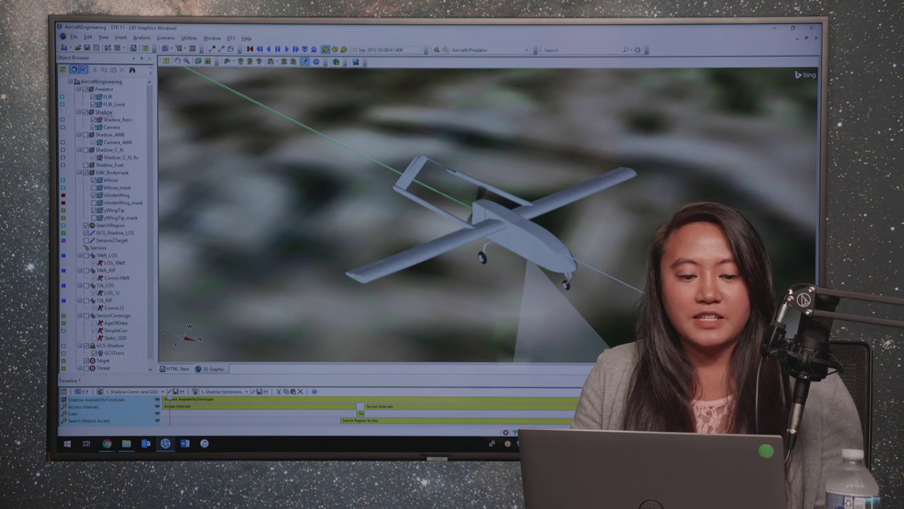
Step: Inspect the Shadow200's built-in acceleration performance model and the waypoint route in the Shadow aircraft's properties, and close them
right_click(105, 112)
click(315, 193)
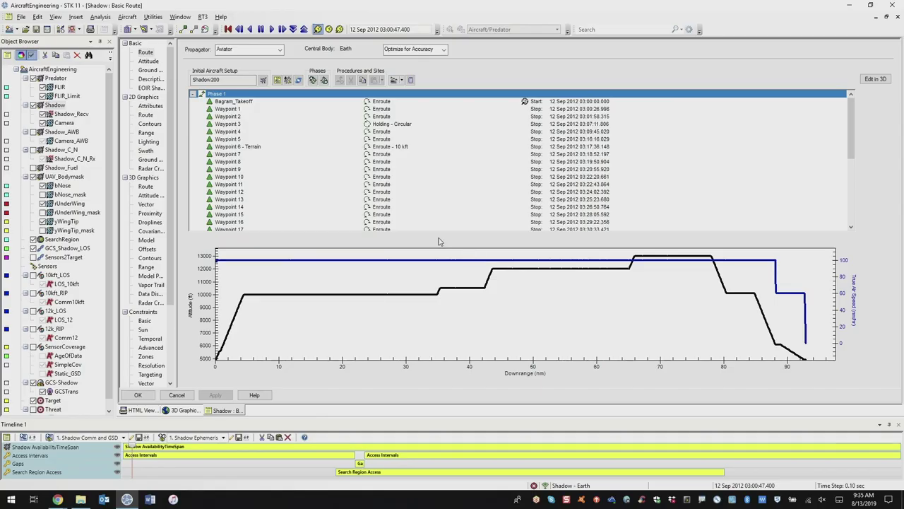
click(263, 81)
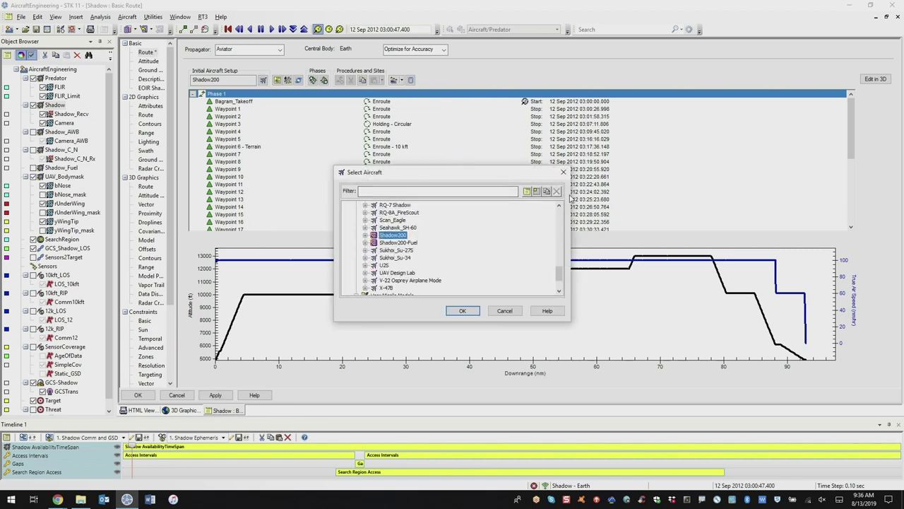
click(527, 193)
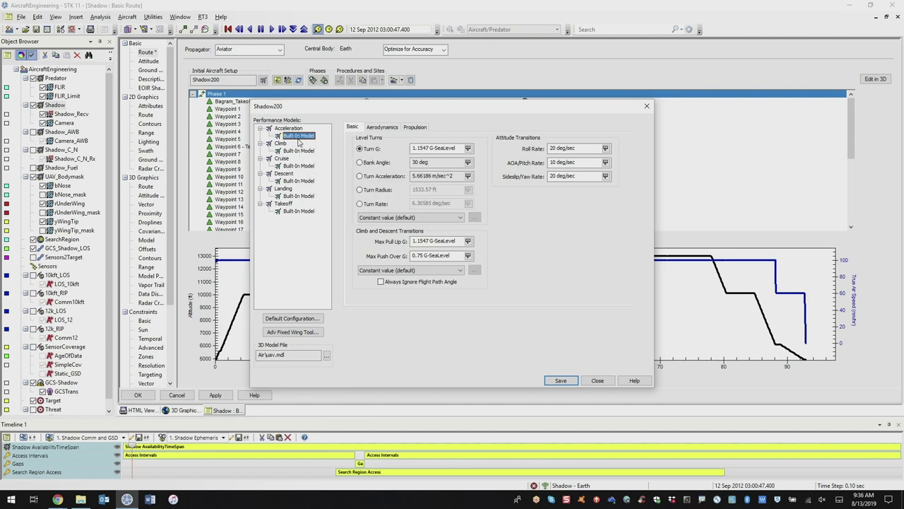
mouse_move(294, 137)
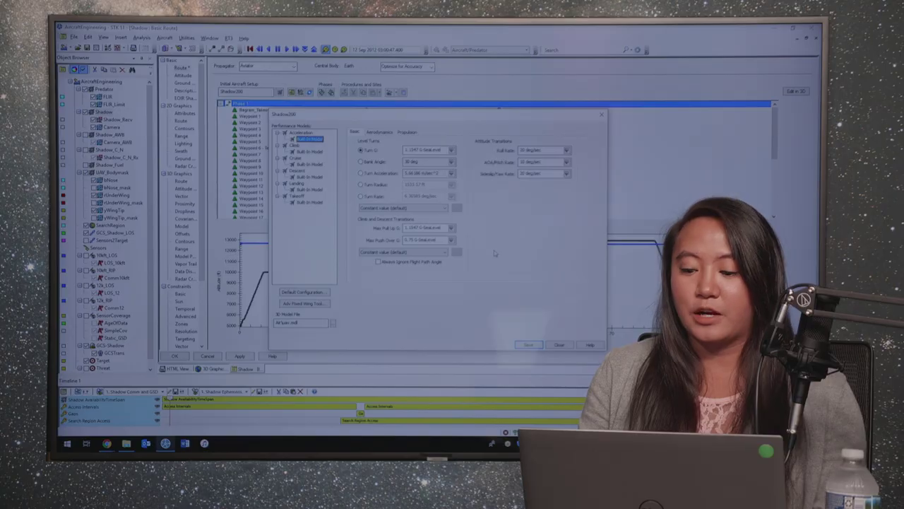
click(559, 345)
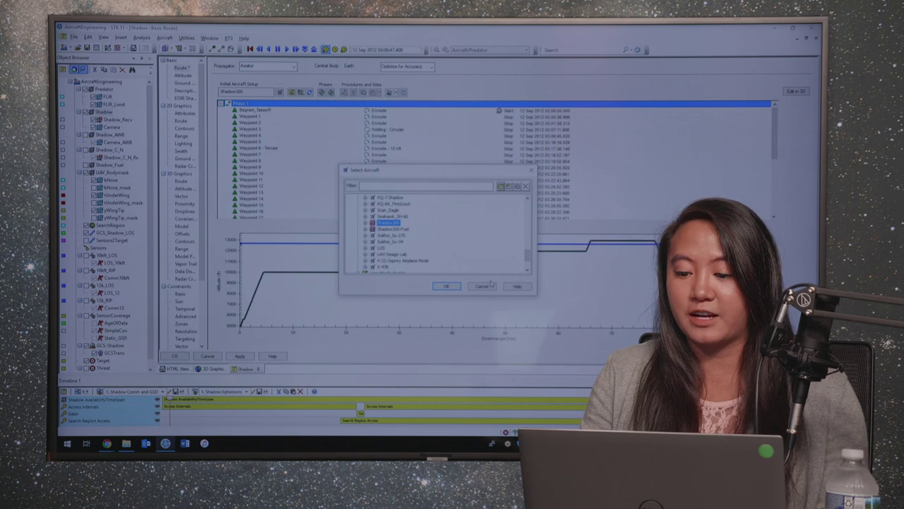
click(447, 286)
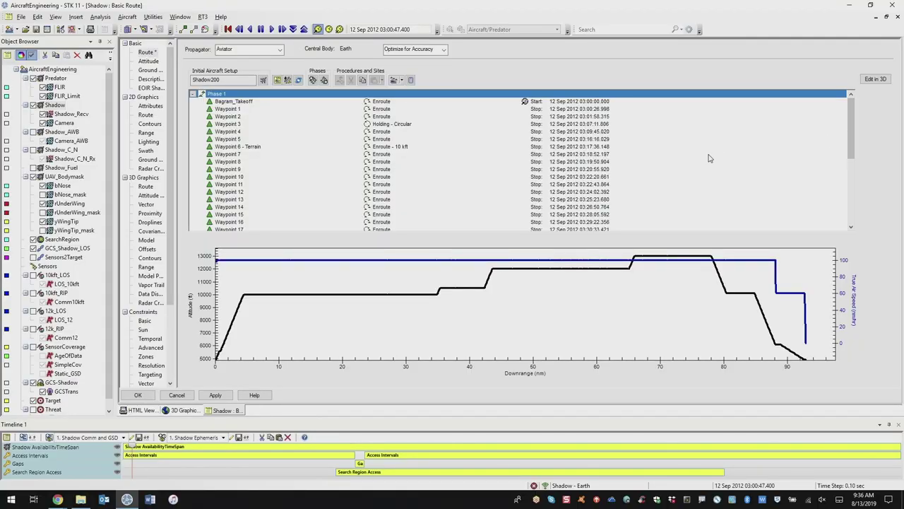
mouse_move(710, 158)
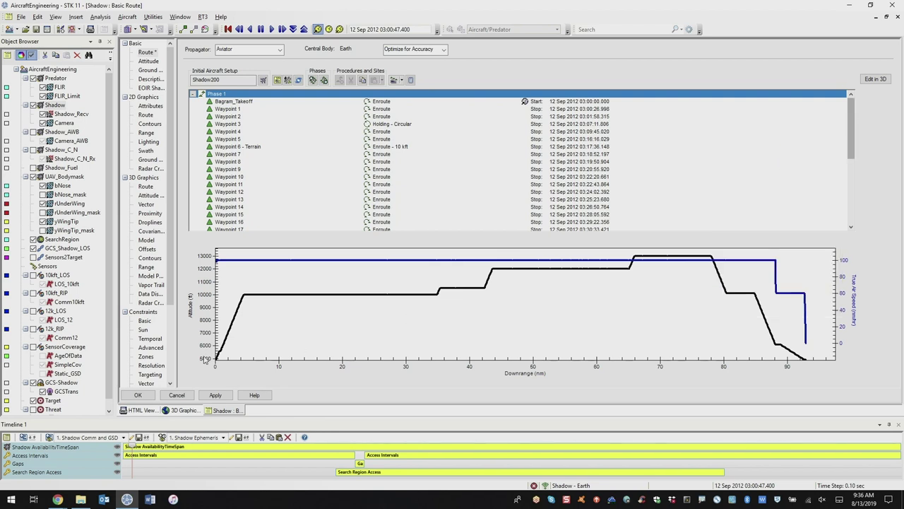
key(Escape)
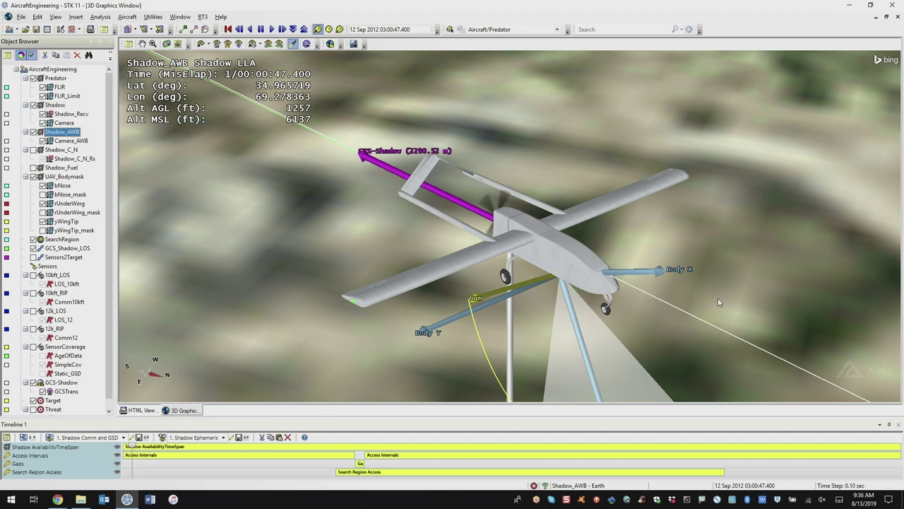
Step: Examine the body axes, Sun angle and GCS-Shadow vector of the Shadow_AWB aircraft from both sides in the 3D view
drag(651, 295, 711, 301)
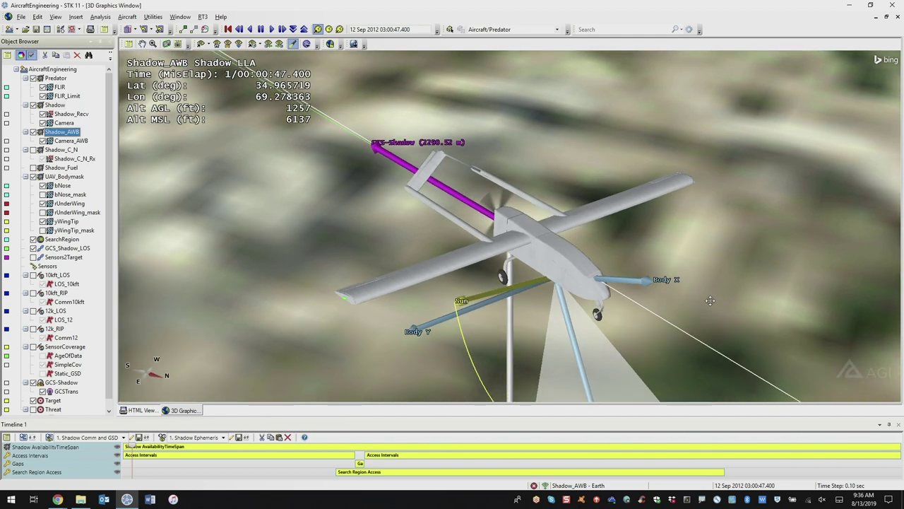
scroll(685, 323, down, 3)
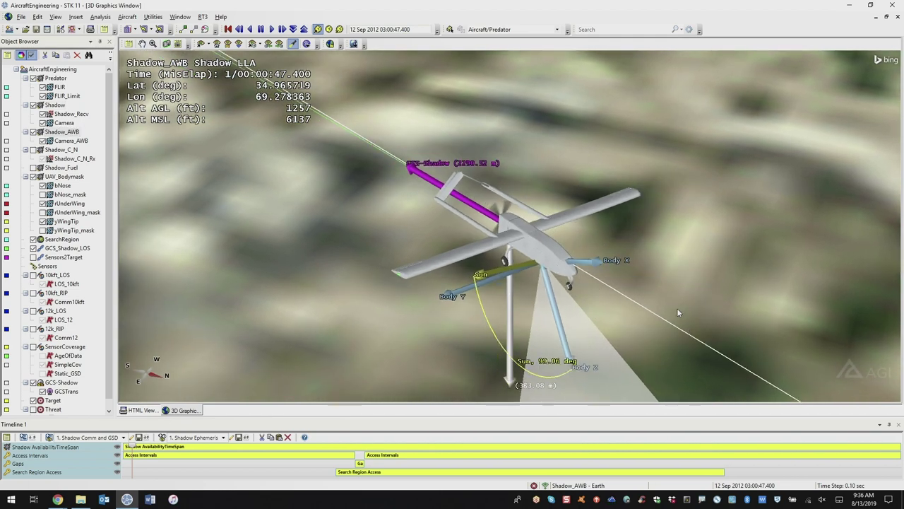
drag(610, 327, 620, 327)
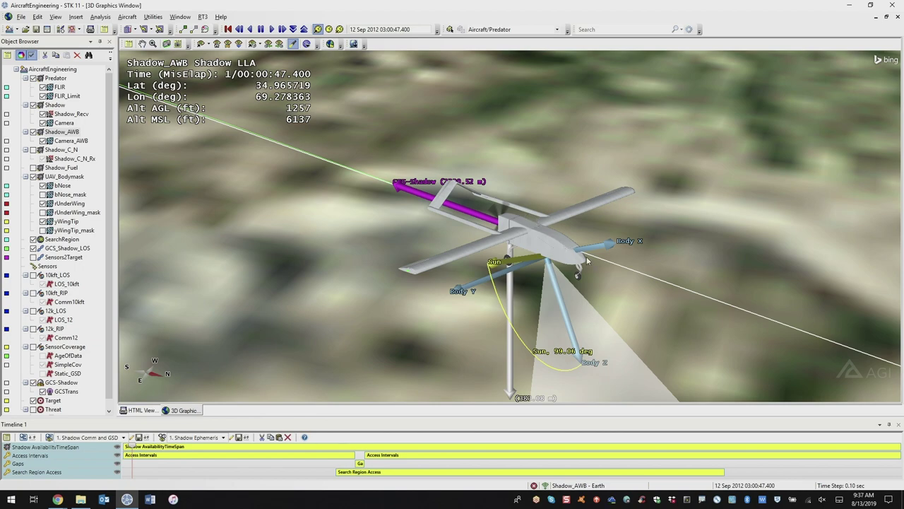
drag(671, 267, 499, 273)
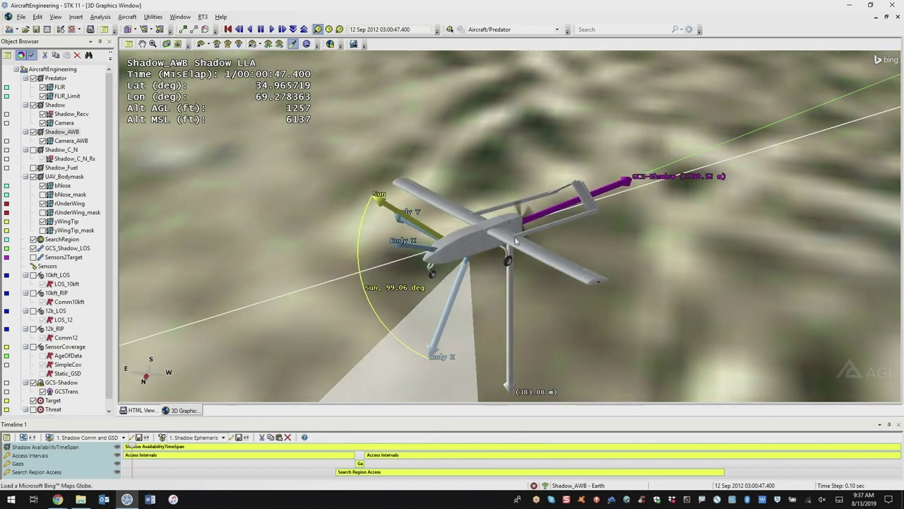
scroll(569, 372, down, 2)
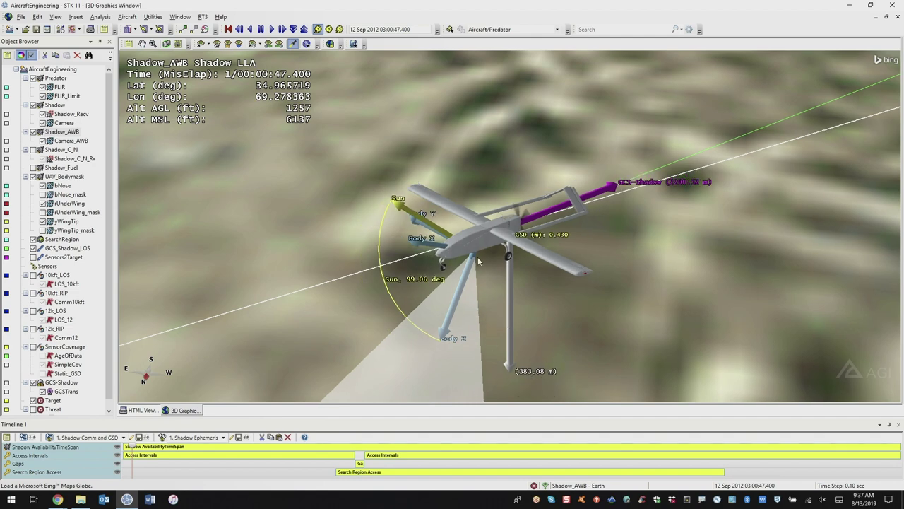
Step: Examine the Shadow_AWB camera's ground footprint from above and its field of view beneath the aircraft from near the horizon
drag(524, 297, 298, 324)
scroll(356, 192, down, 5)
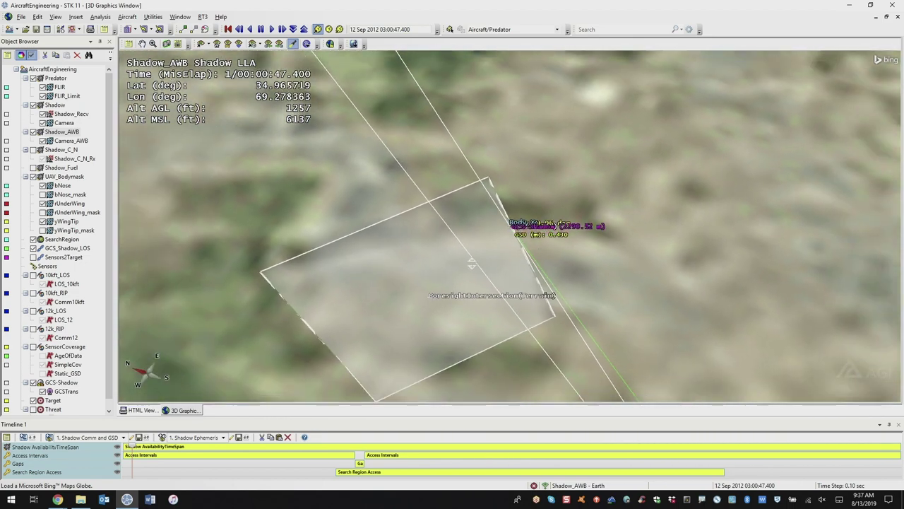
drag(471, 263, 533, 324)
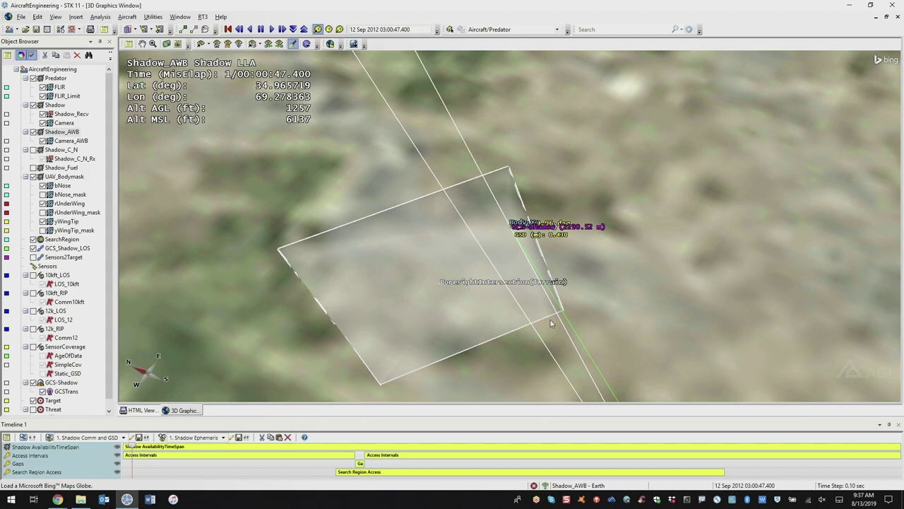
drag(441, 315, 647, 216)
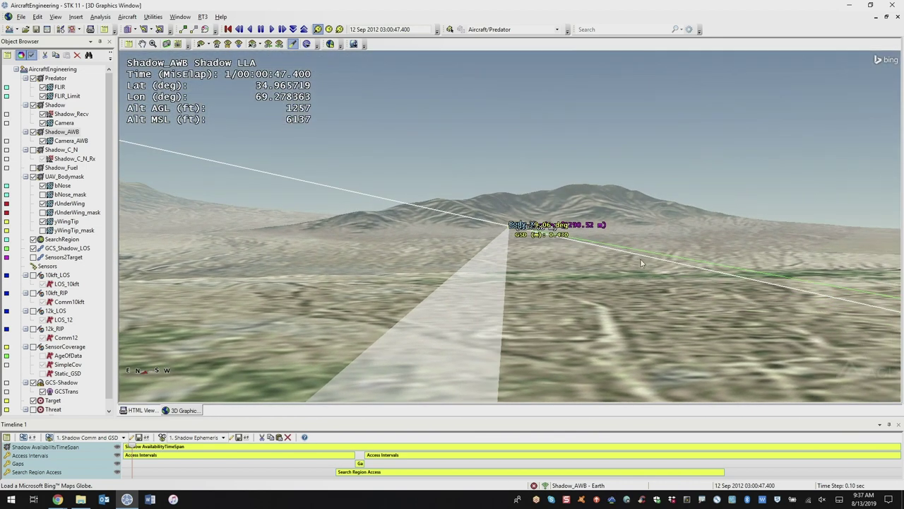
right_drag(531, 234, 559, 362)
drag(493, 244, 487, 238)
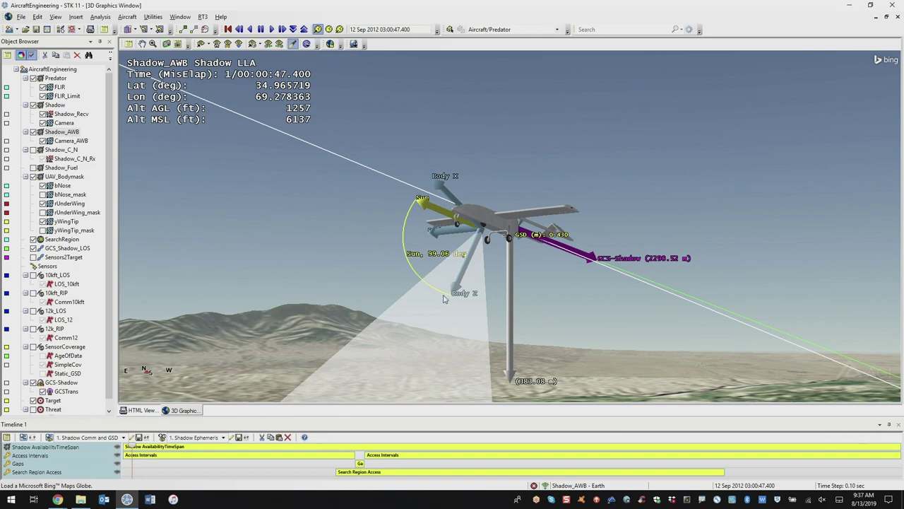
drag(448, 249, 426, 205)
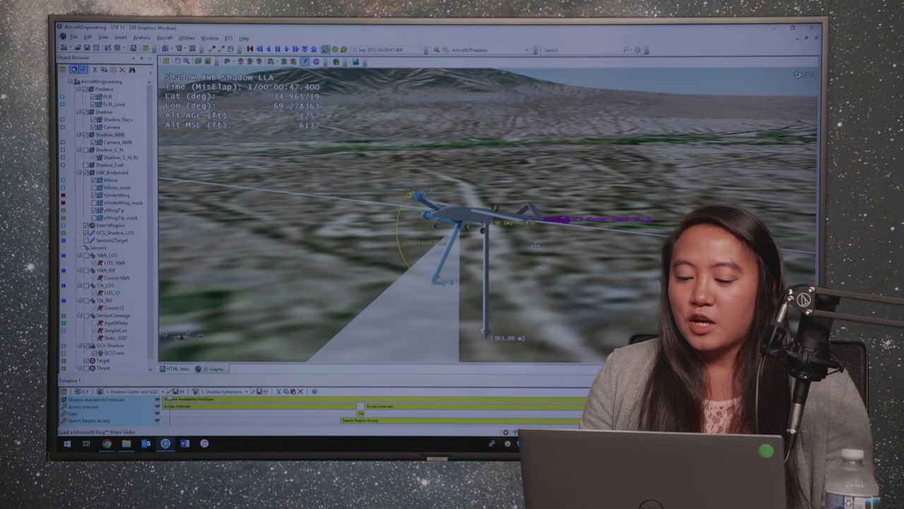
Step: Examine the Shadow_AWB aircraft's body axes, Sun angle, altitude and GCS-Shadow vectors from the front, above and the side during its climb
drag(562, 254, 563, 264)
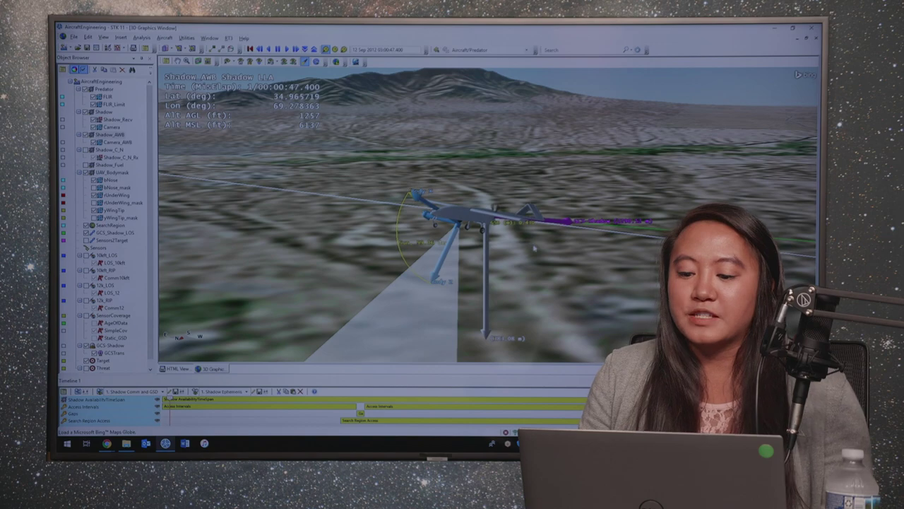
drag(536, 250, 575, 262)
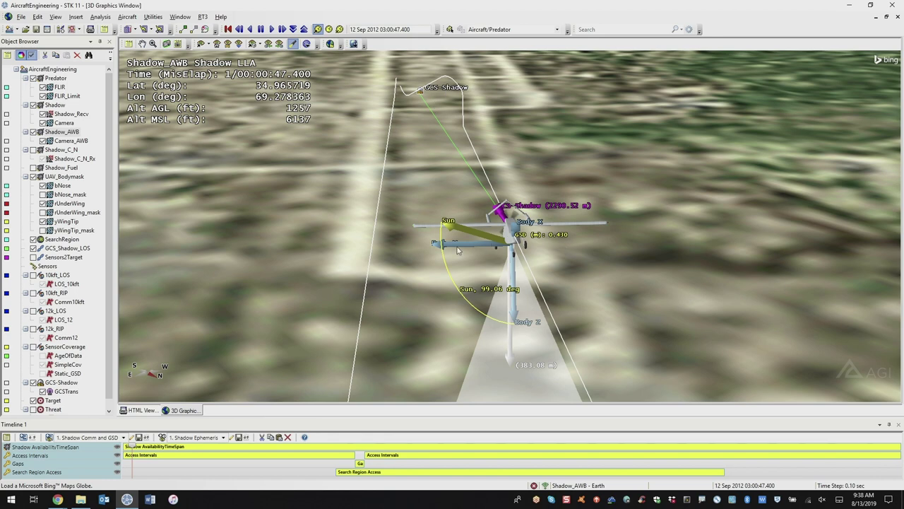
drag(452, 247, 544, 260)
drag(431, 222, 500, 193)
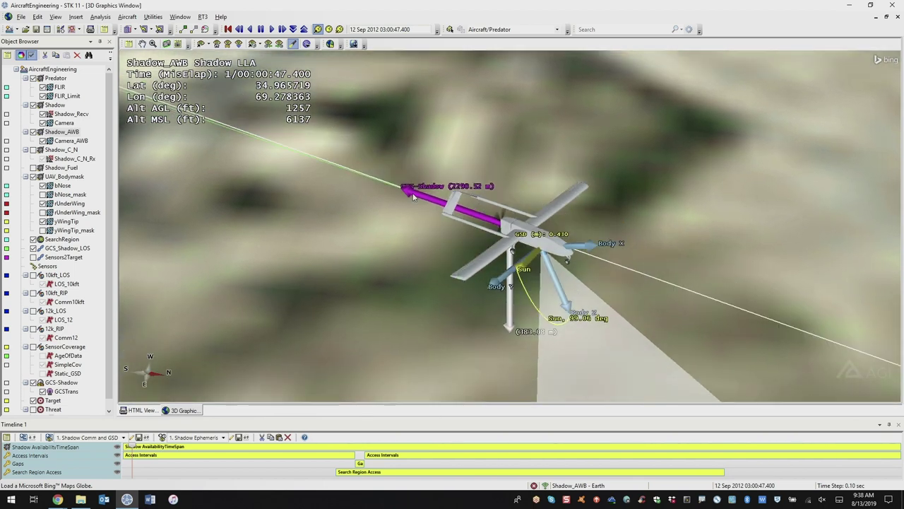
mouse_move(344, 83)
mouse_down()
mouse_move(346, 120)
mouse_move(370, 155)
mouse_move(349, 100)
mouse_up()
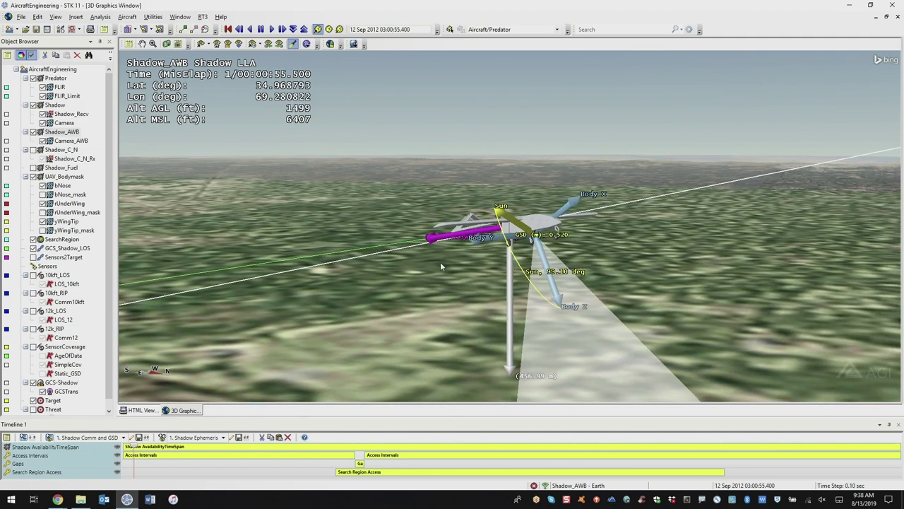
drag(449, 262, 518, 269)
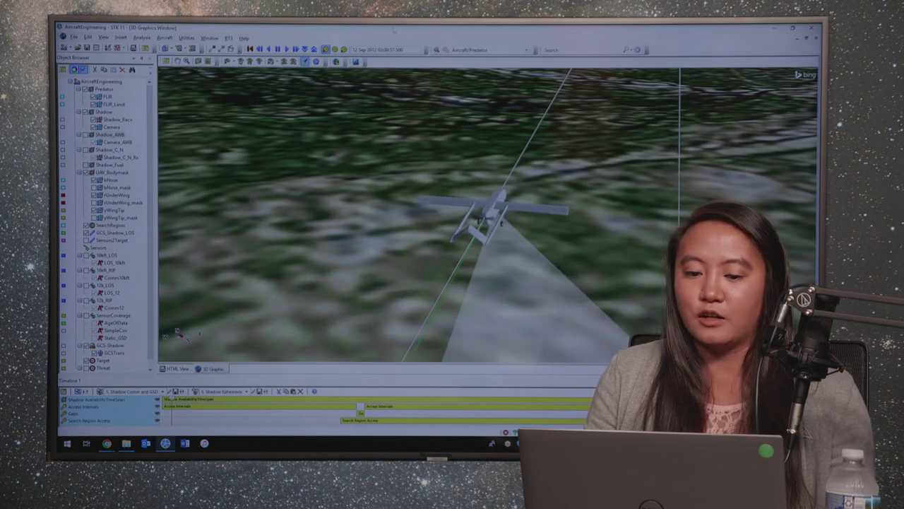
Step: Jump to the stored view "1. Search Area - Start", inspect the Shadow Camera sensor's definition and pointing properties, and close them without changes
click(272, 61)
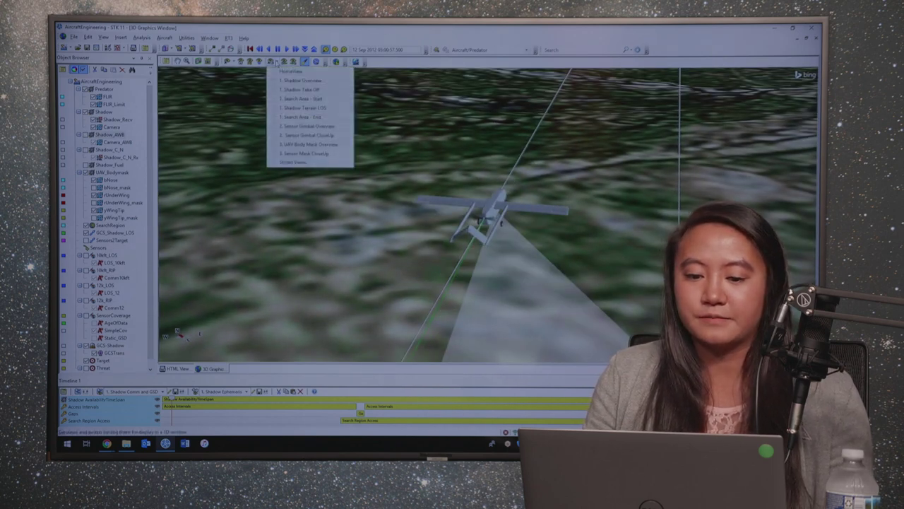
click(304, 96)
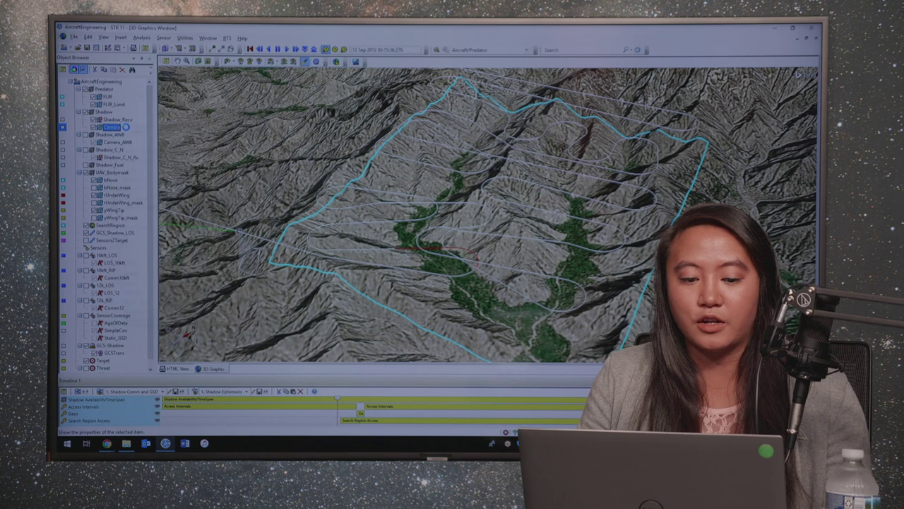
click(94, 69)
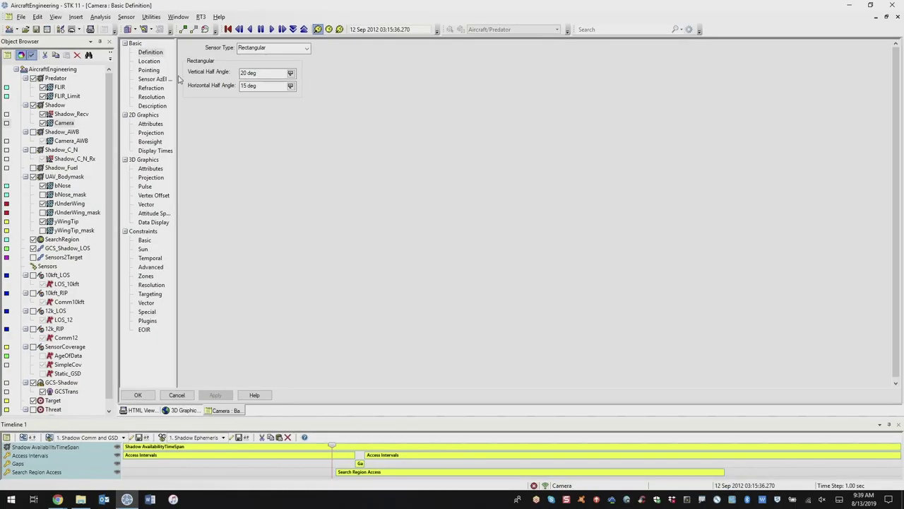
click(144, 112)
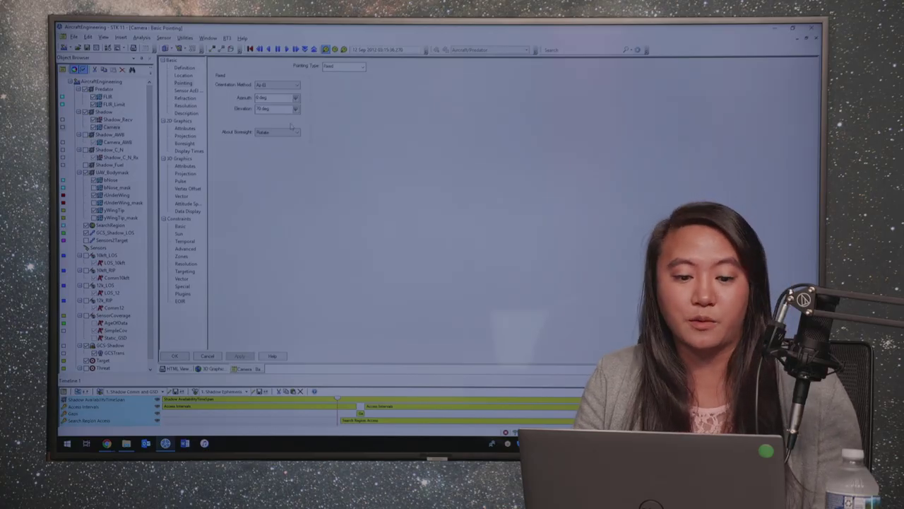
click(207, 356)
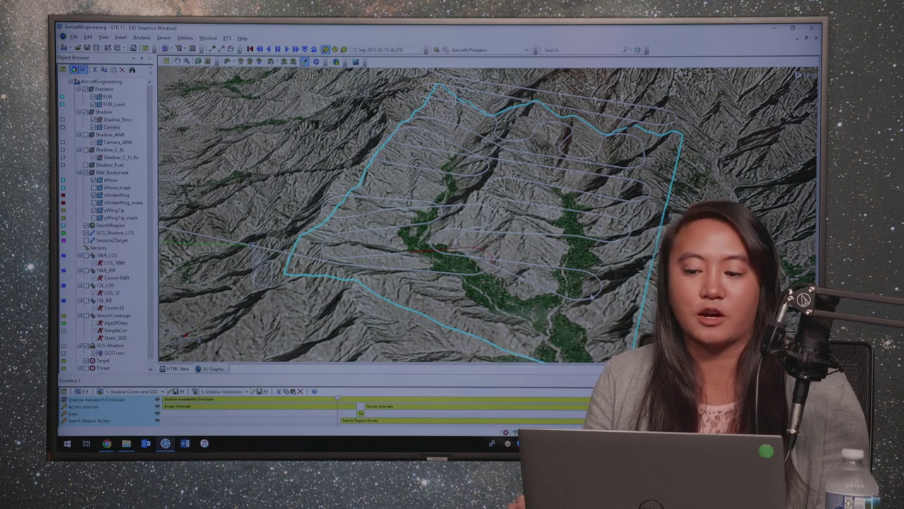
Step: Switch from the search area to the stored view "1. Shadow Terrain LOS" and play the animation in stages through the Shadow's turn
drag(570, 254, 571, 290)
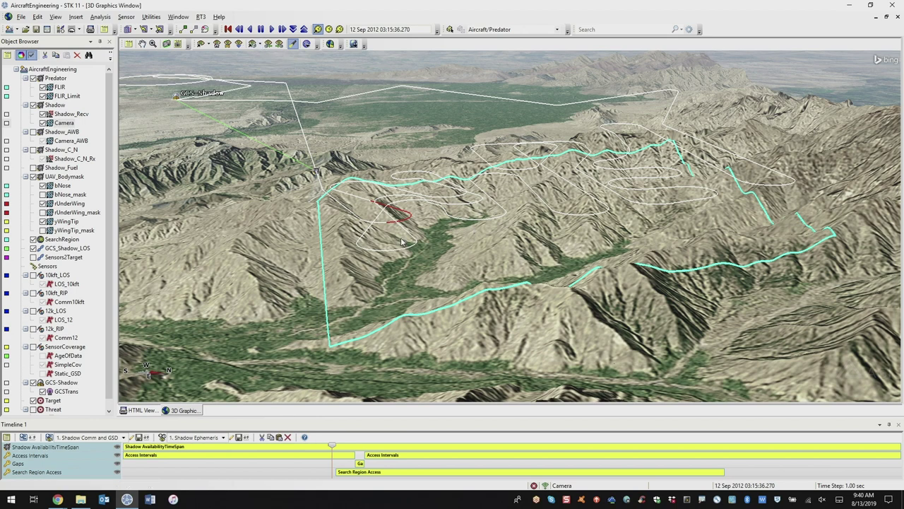
click(254, 43)
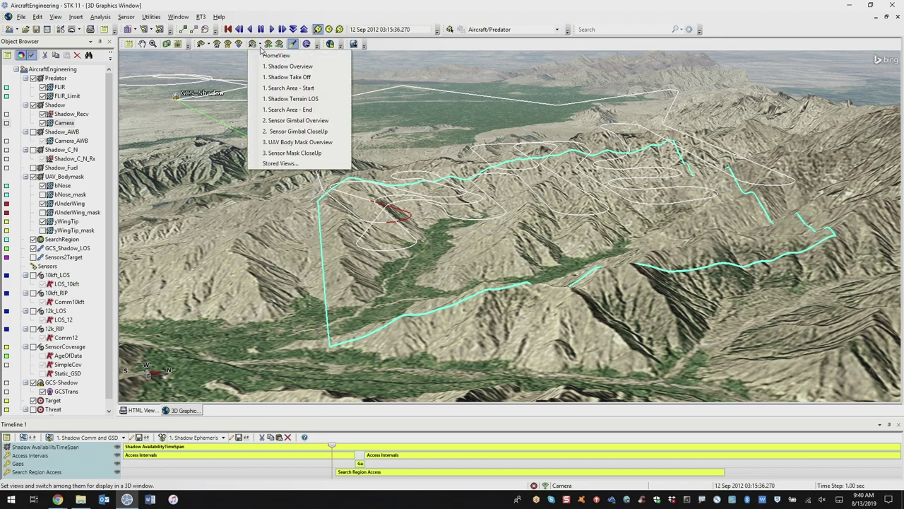
click(293, 99)
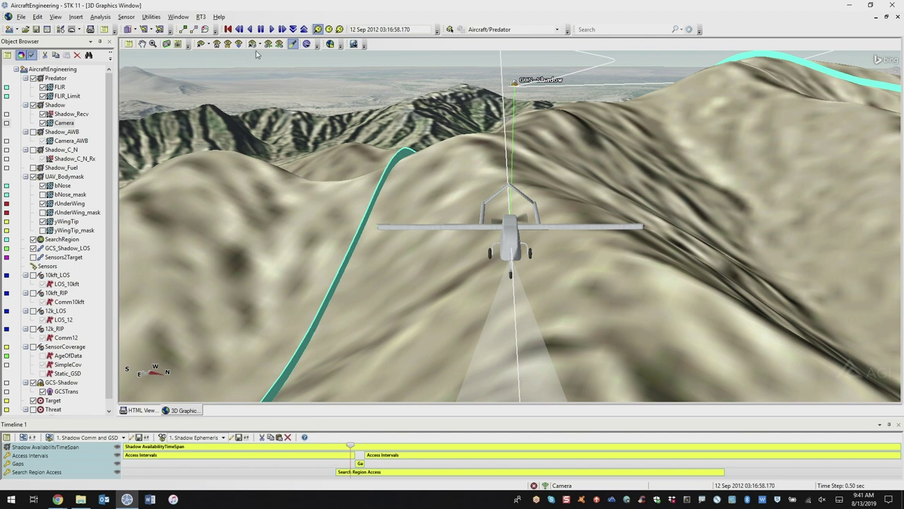
click(272, 29)
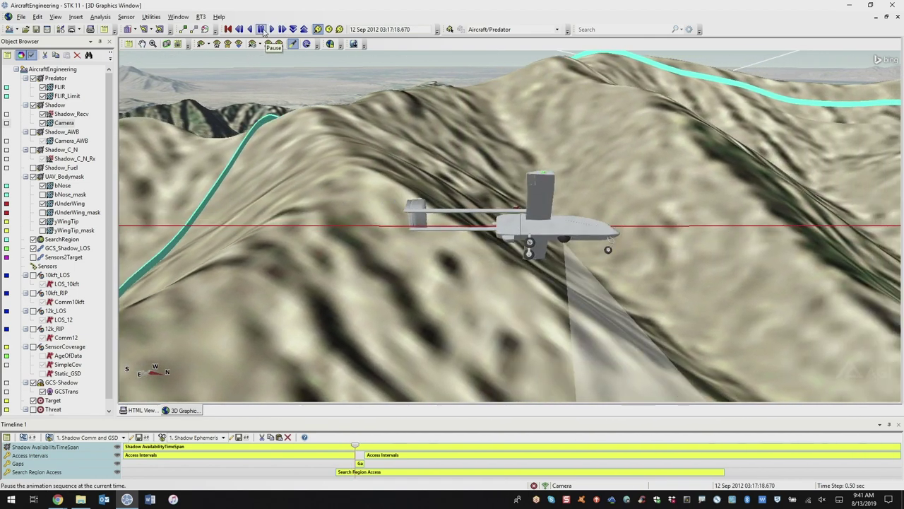
click(261, 29)
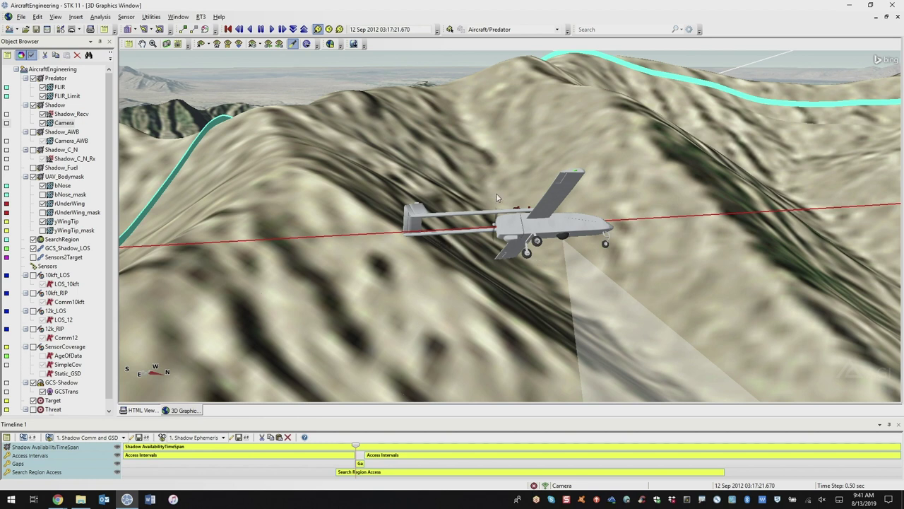
click(270, 29)
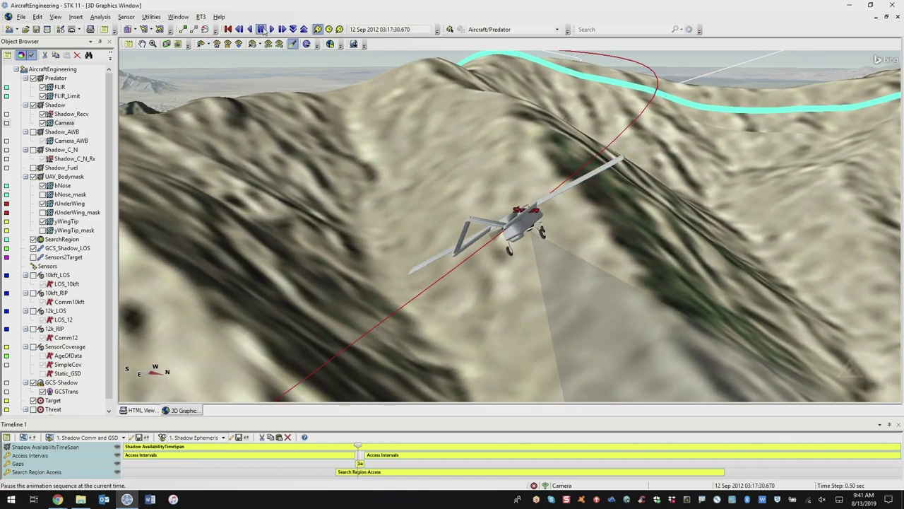
click(263, 29)
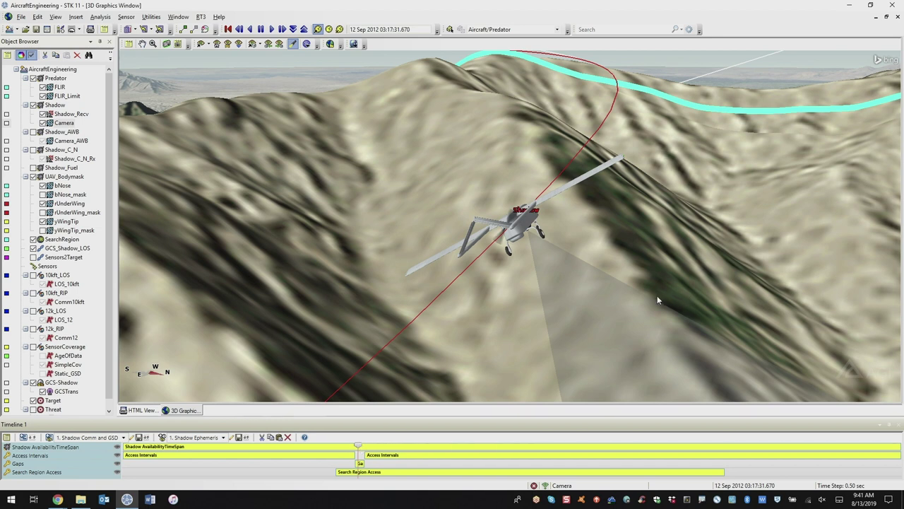
Step: Return to the stored view "1. Search Area - Start", display the 10kft_LOS coverage, and compare its line-of-sight regions with the flight route
click(260, 44)
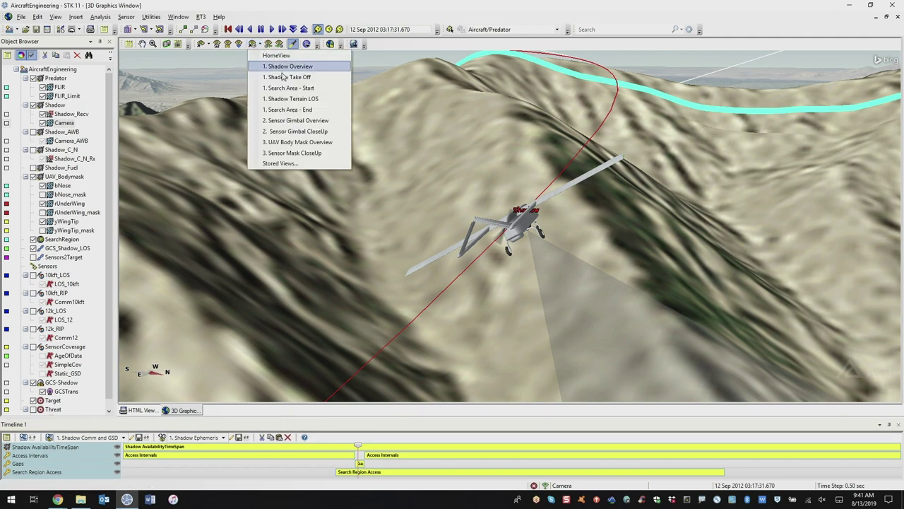
click(285, 87)
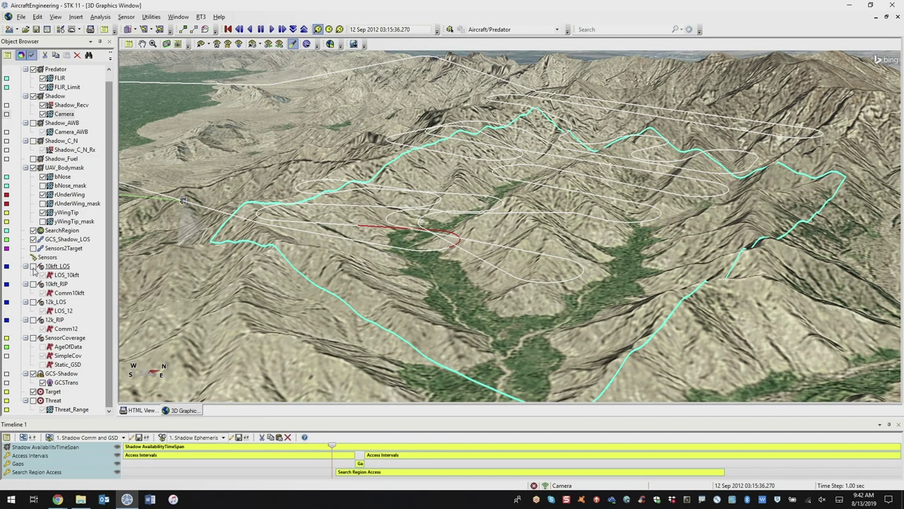
click(33, 270)
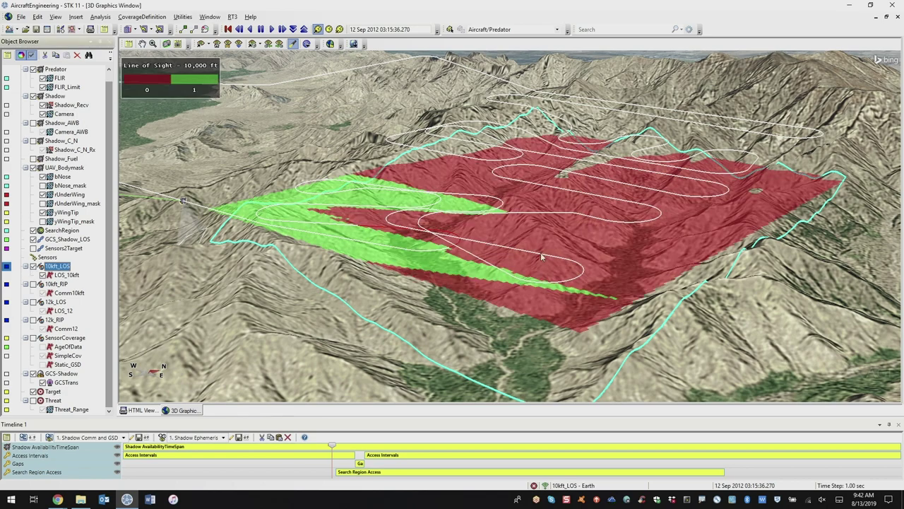
drag(465, 322, 549, 287)
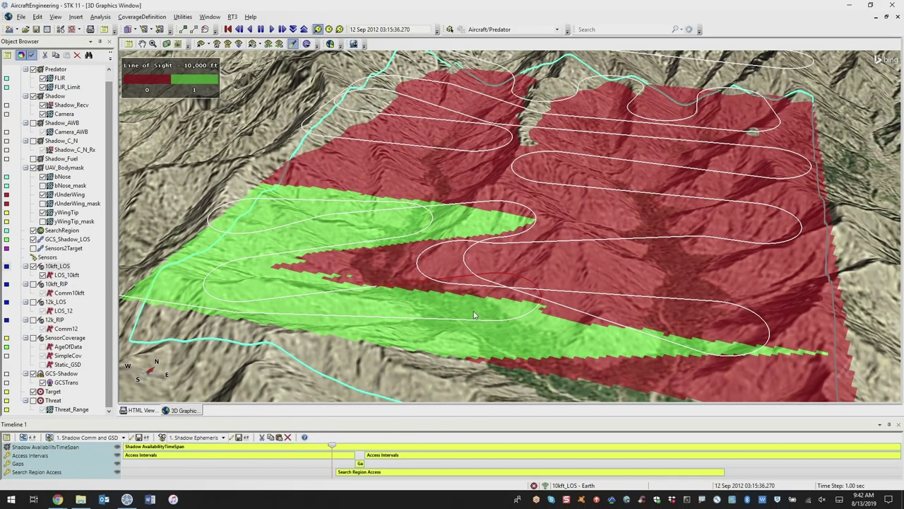
right_drag(652, 358, 652, 348)
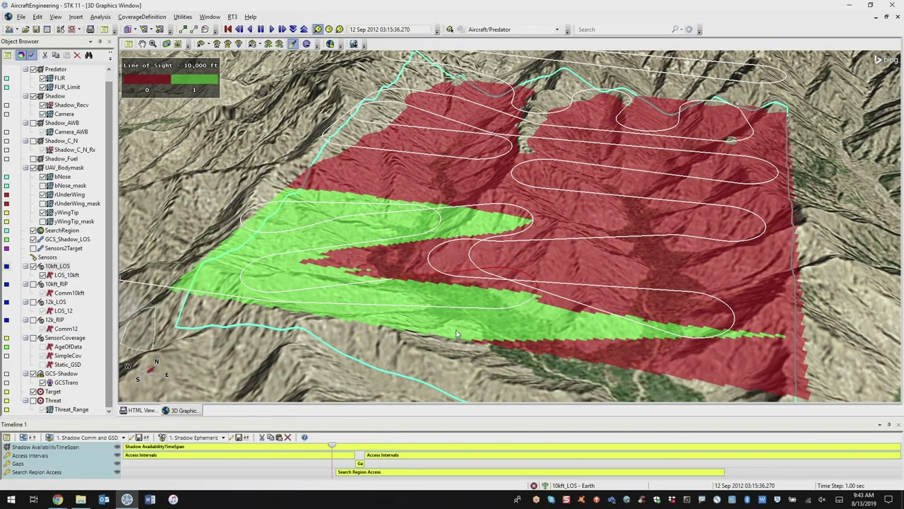
drag(503, 281, 337, 289)
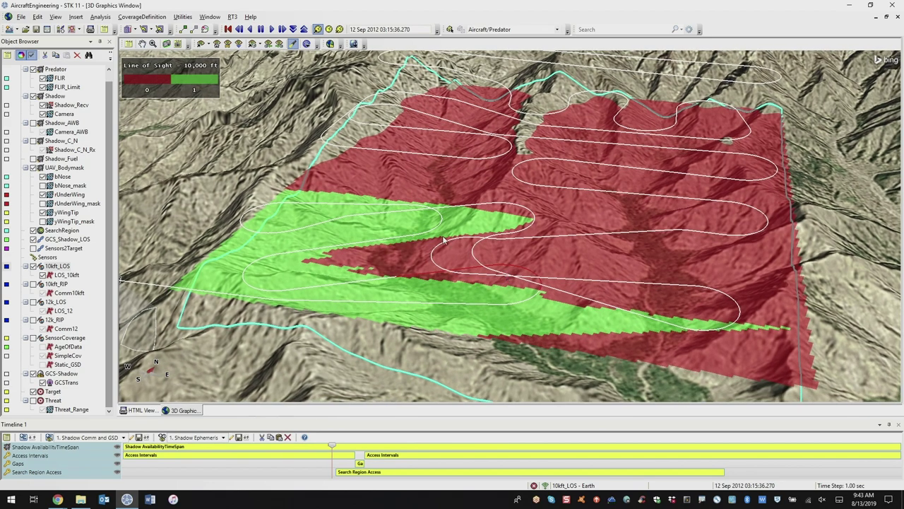
drag(711, 248, 692, 272)
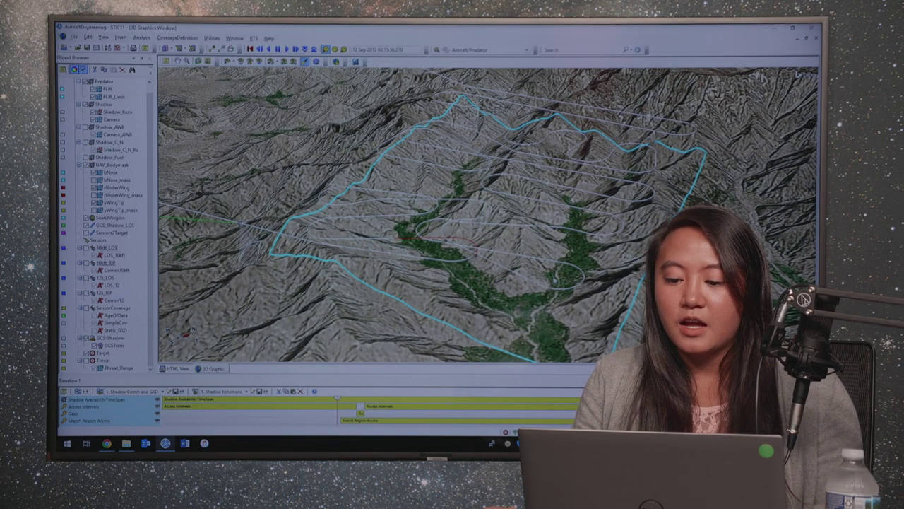
Step: Display the 10kft_RIP received isotropic power coverage and examine it over the search area from the side, above and near terrain level
click(92, 262)
click(106, 262)
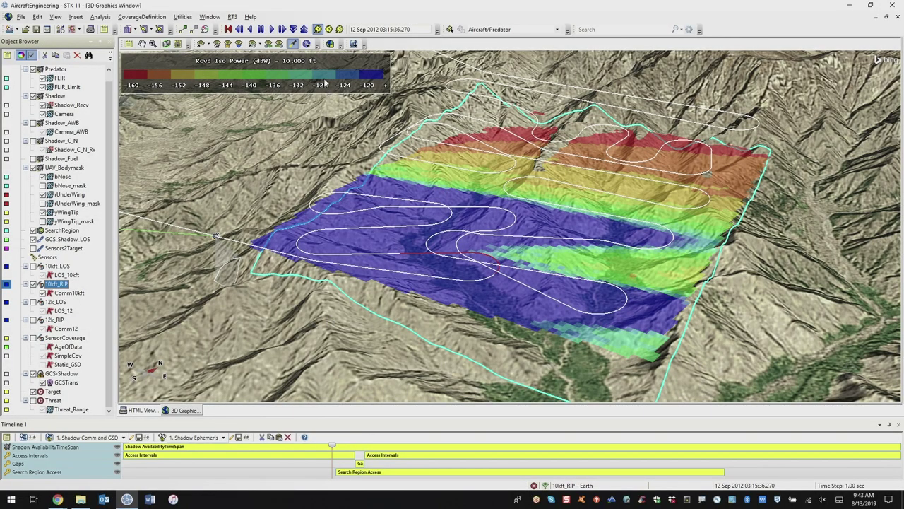
drag(573, 288, 466, 268)
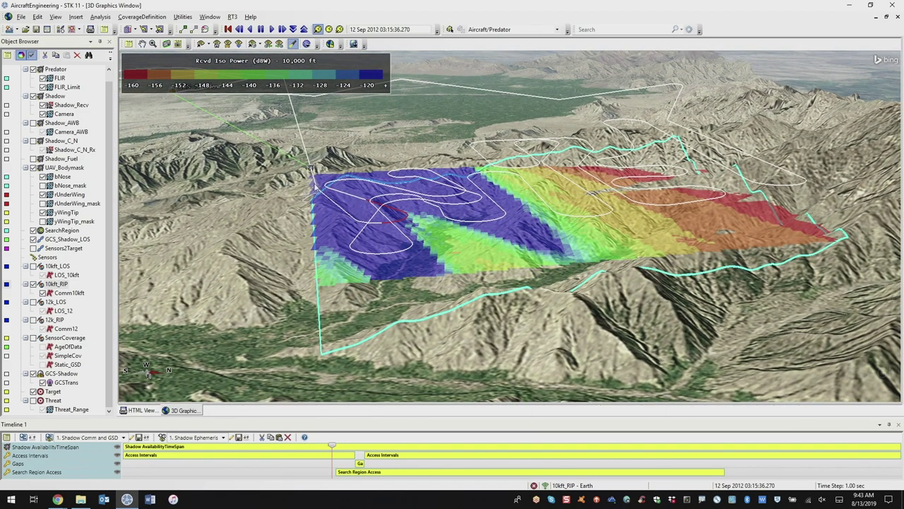
drag(339, 197, 330, 188)
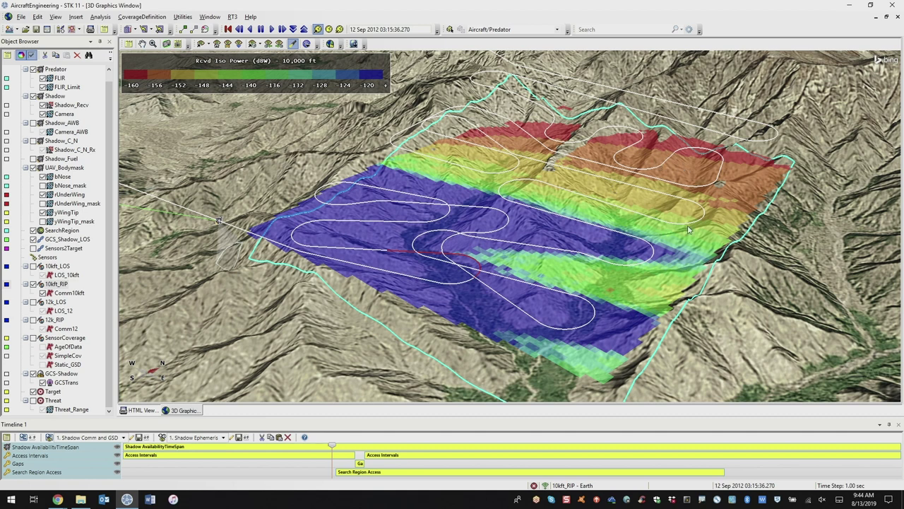
drag(680, 265, 672, 254)
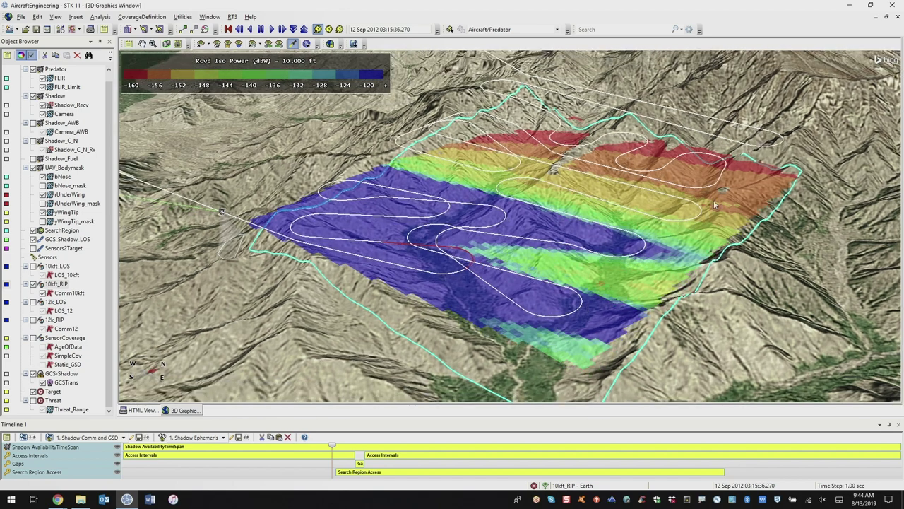
drag(565, 275, 538, 273)
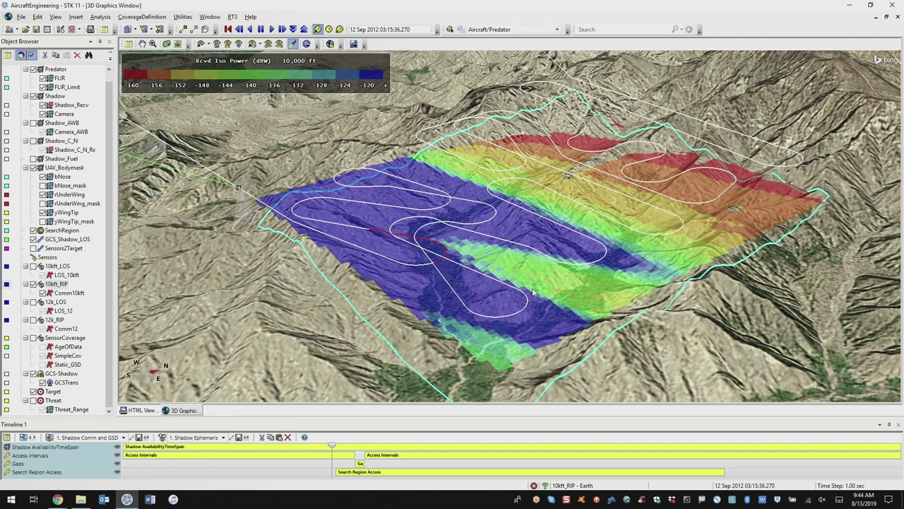
drag(532, 289, 535, 278)
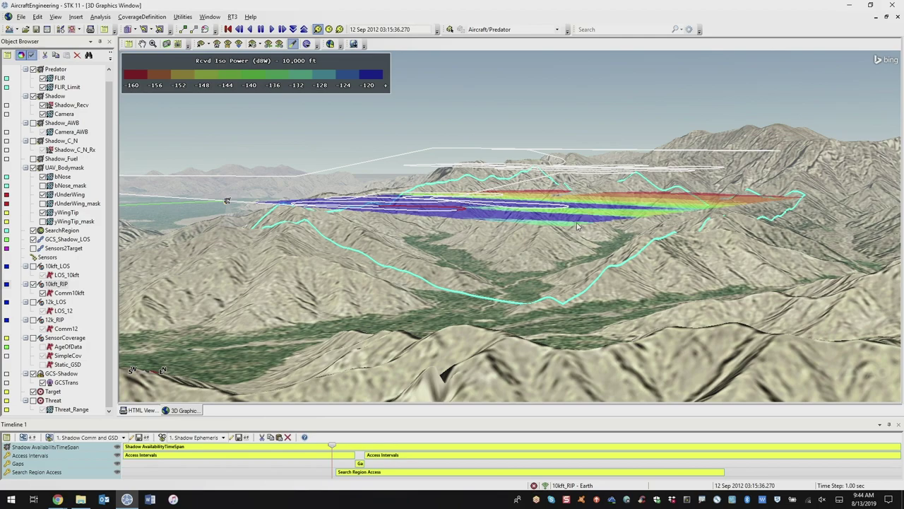
drag(546, 211, 556, 240)
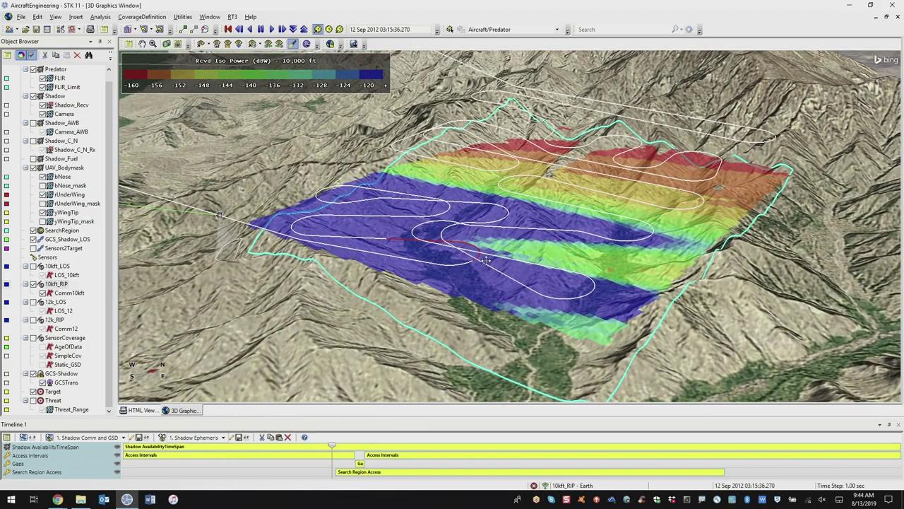
drag(487, 280, 700, 228)
drag(562, 248, 560, 243)
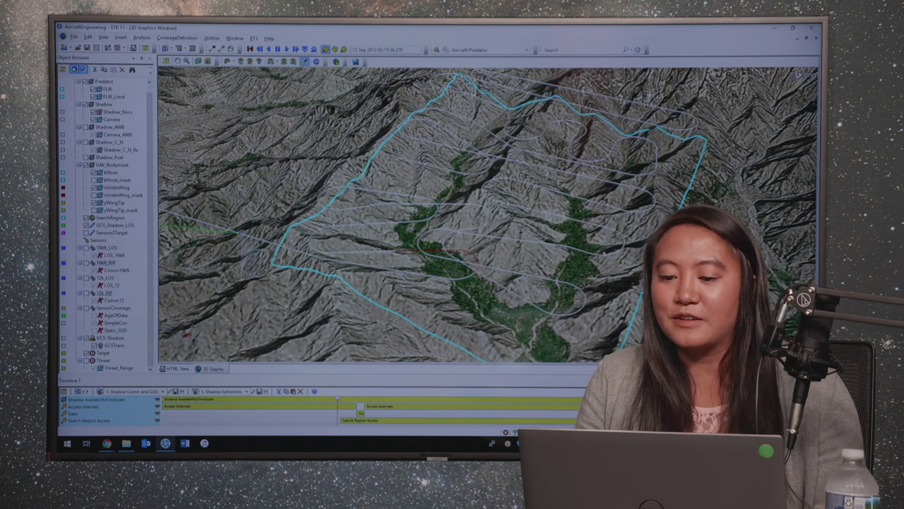
Step: Display the 12k_RIP received isotropic power coverage and examine it over the search area and flight route
click(91, 293)
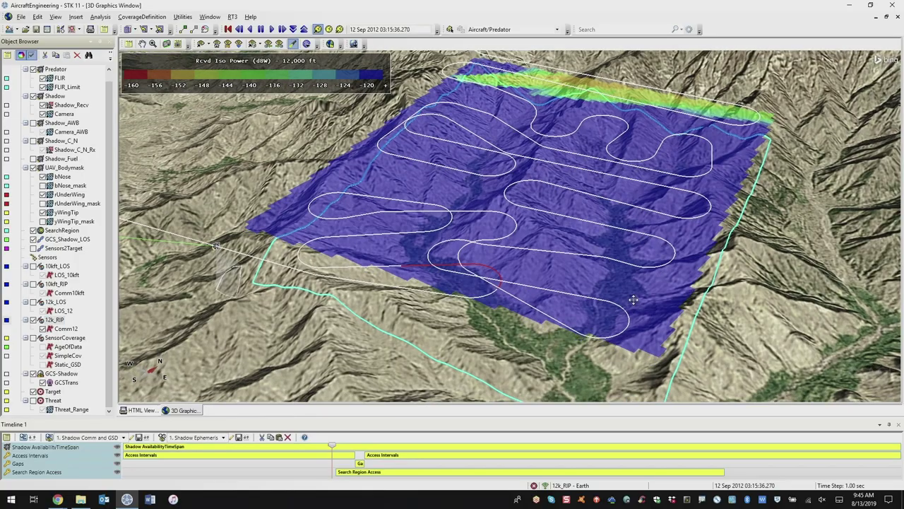
drag(643, 223, 638, 290)
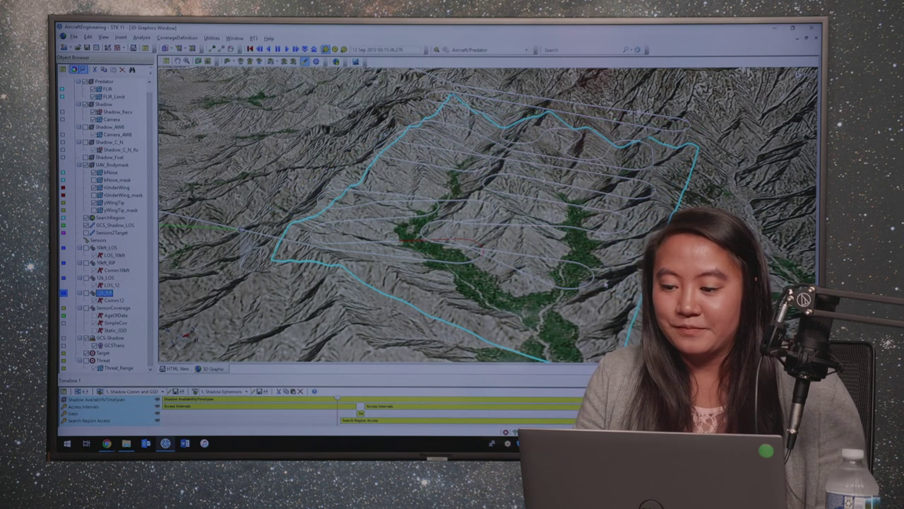
drag(607, 283, 607, 279)
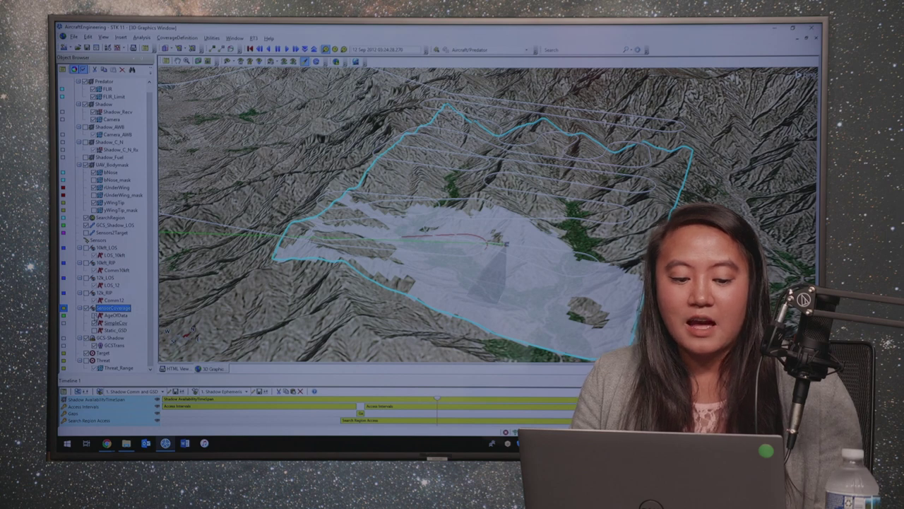
Step: Replace the SimpleCov display with AgeOfData and examine it over the search area from the stored view "1. Search Area - Start", playing and pausing the animation
click(94, 323)
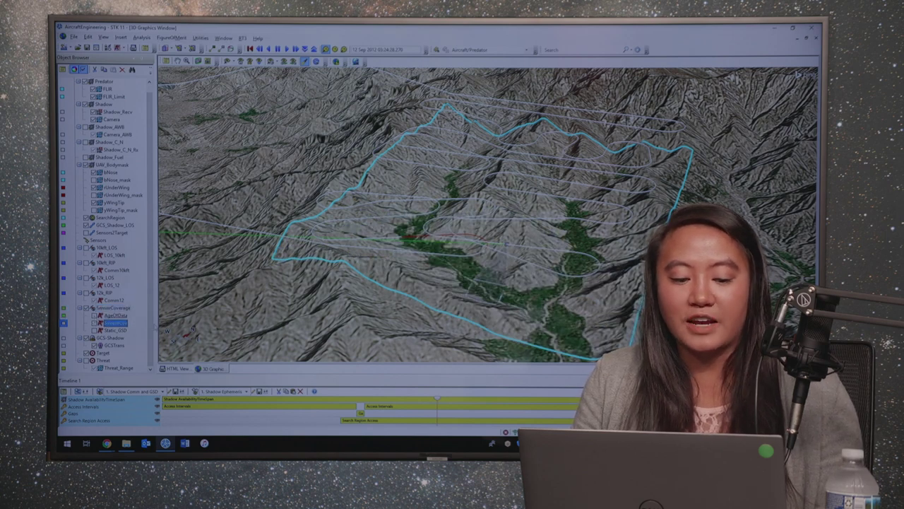
click(95, 315)
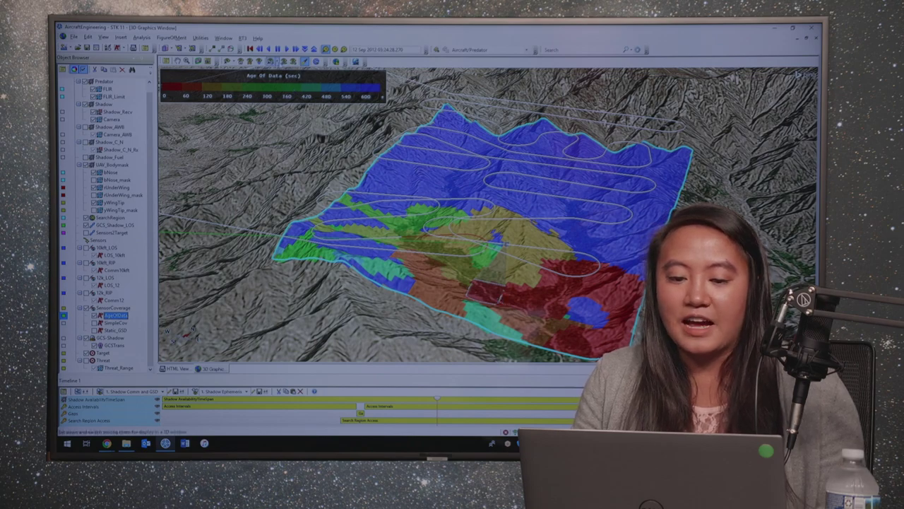
click(275, 61)
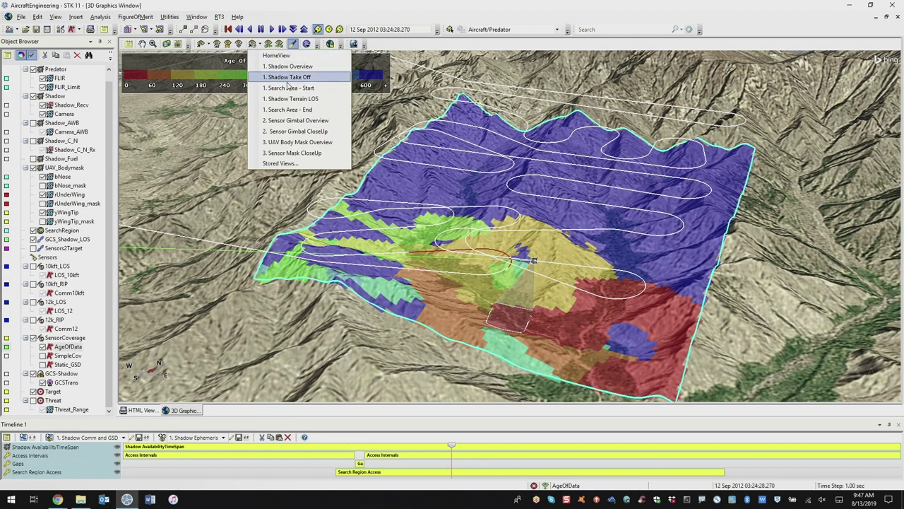
click(289, 88)
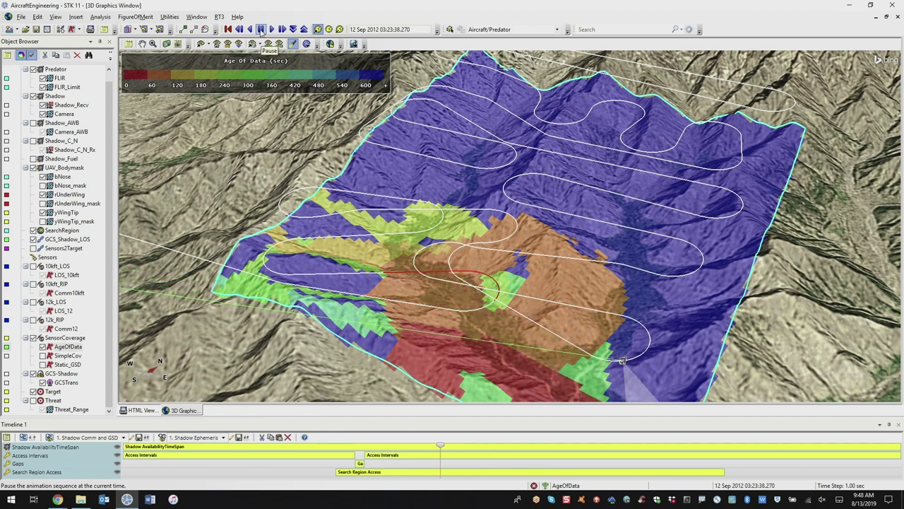
click(261, 32)
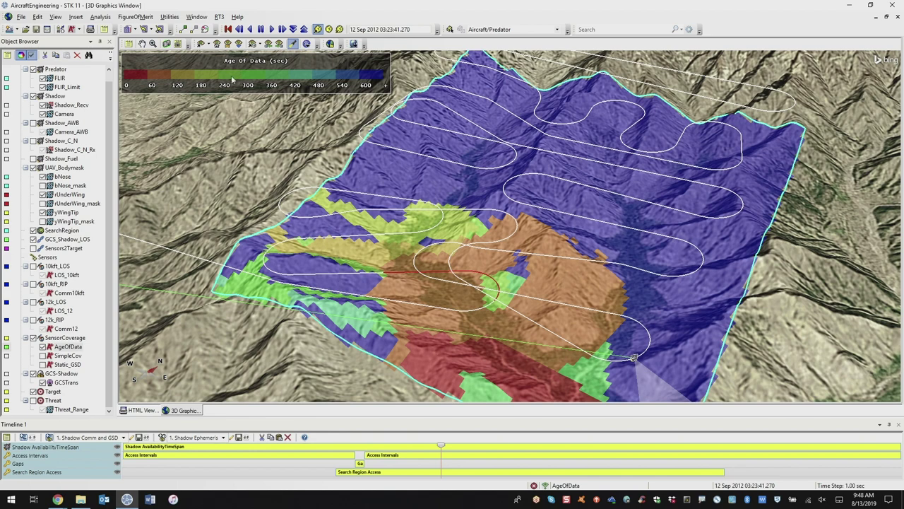
drag(571, 309, 576, 302)
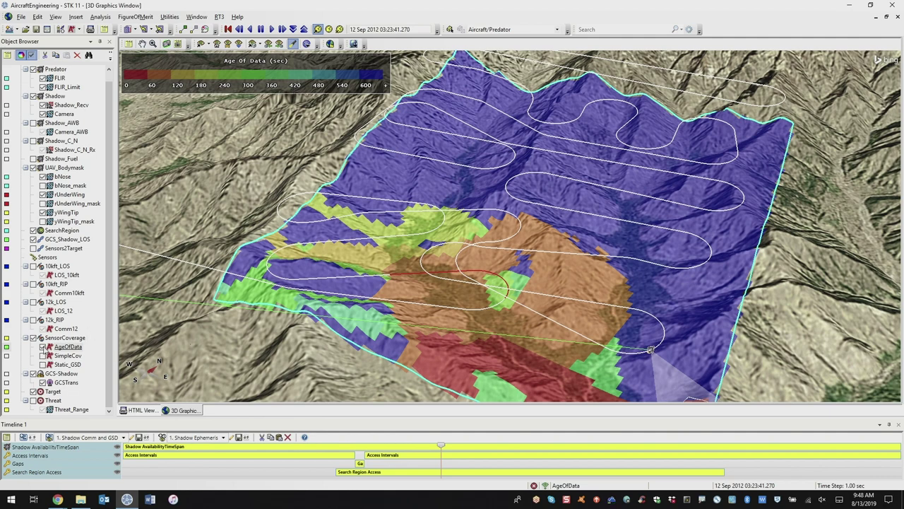
Step: Hide AgeOfData, display the Static_GSD ground sample distance coverage, and examine it over the whole search area and flight route
key(space)
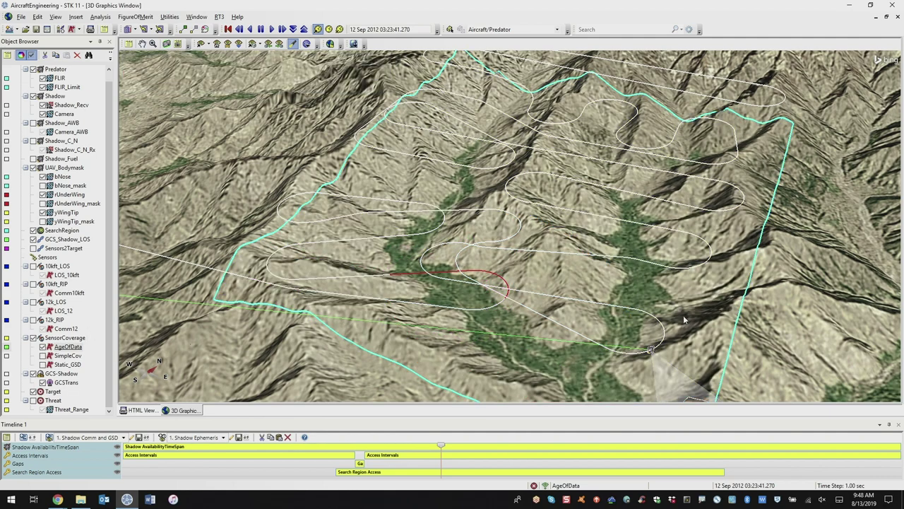
scroll(691, 321, down, 2)
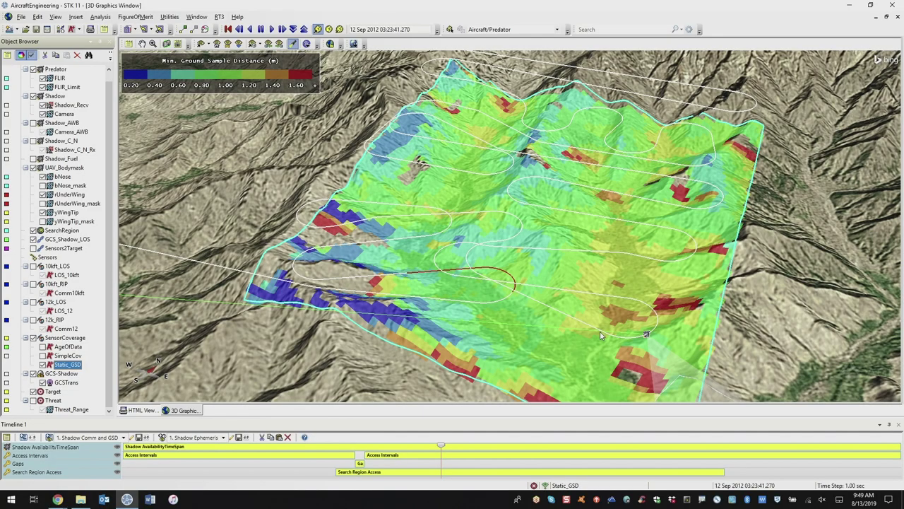
scroll(599, 331, down, 2)
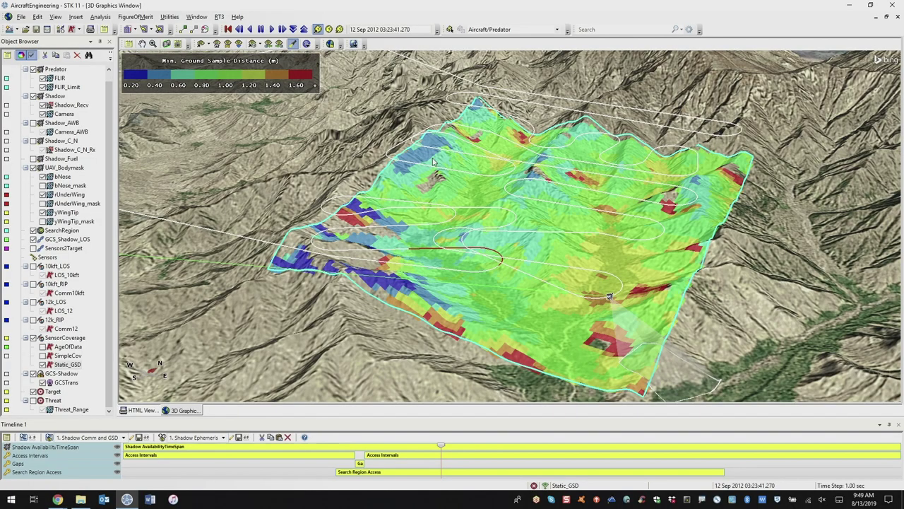
drag(434, 163, 445, 156)
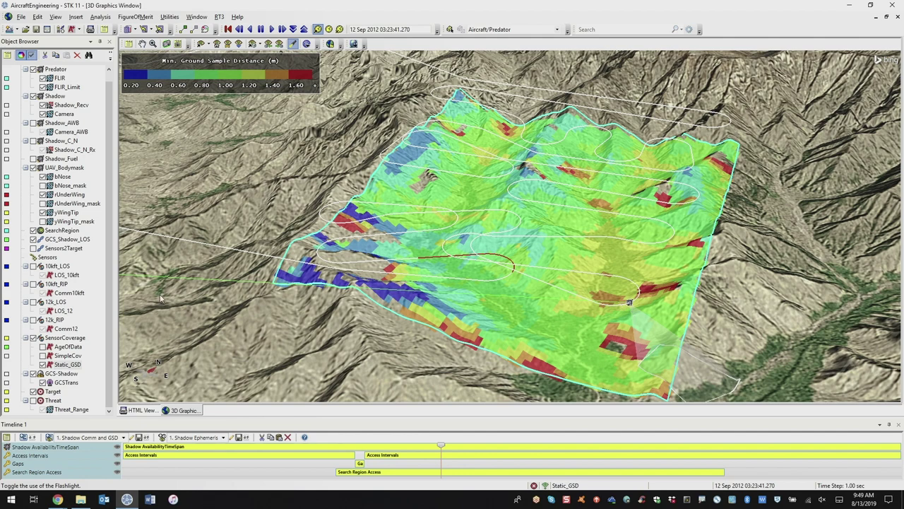
Step: Open the properties of the Shadow's Camera sensor and review the focal length and detector pitch in its Resolution settings
click(64, 113)
right_click(64, 114)
click(242, 159)
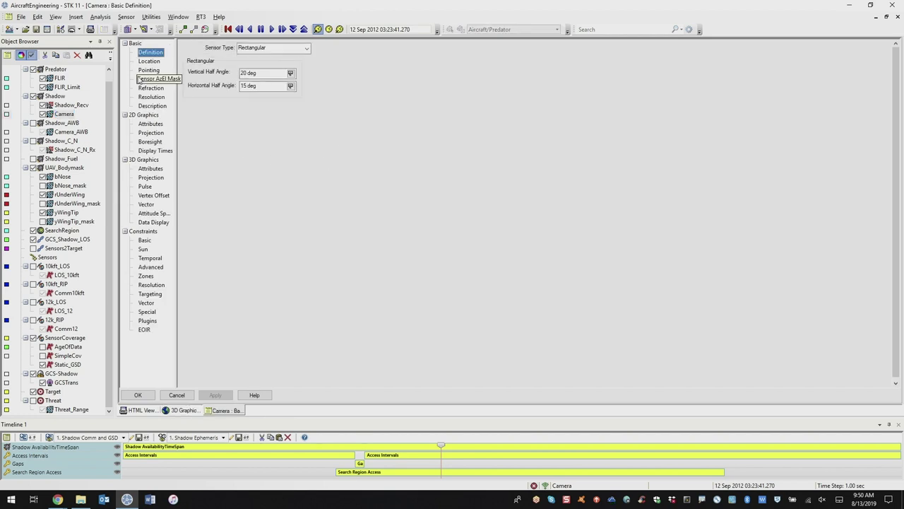
click(152, 97)
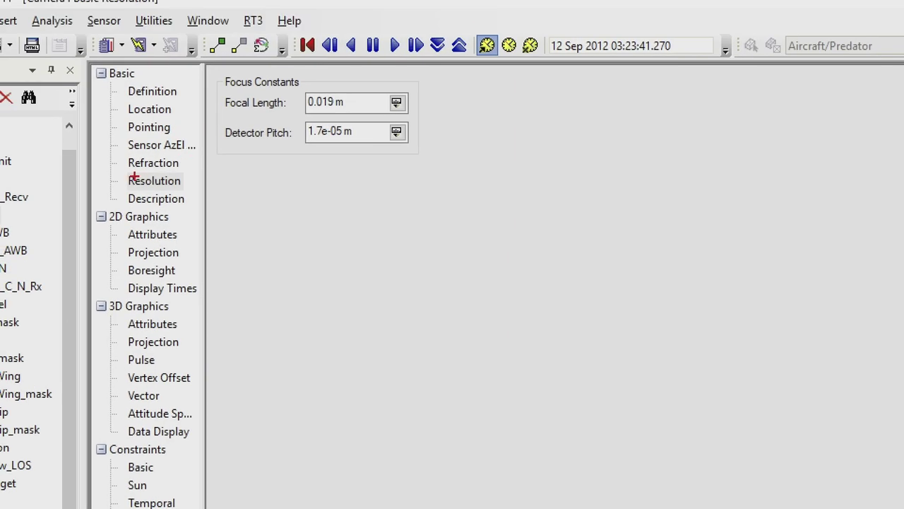
drag(120, 169, 186, 192)
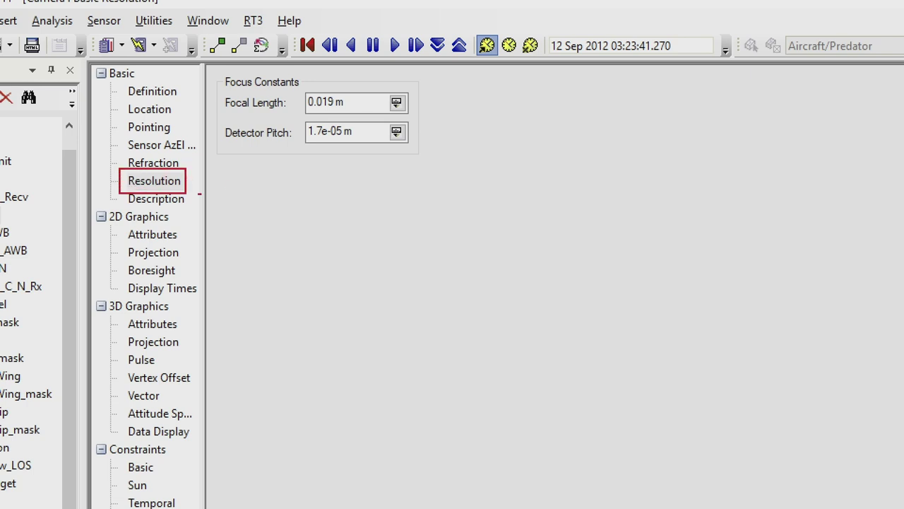